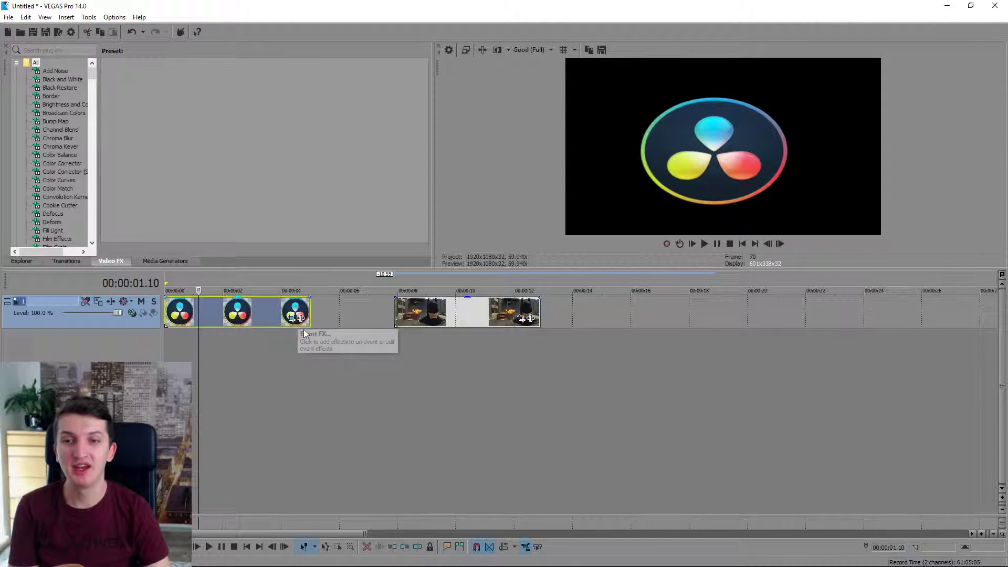
# - Zoom the timeline in and out to bring the third logo clip into view
pyautogui.scroll(1, 229, 326)
pyautogui.scroll(-2, 228, 326)
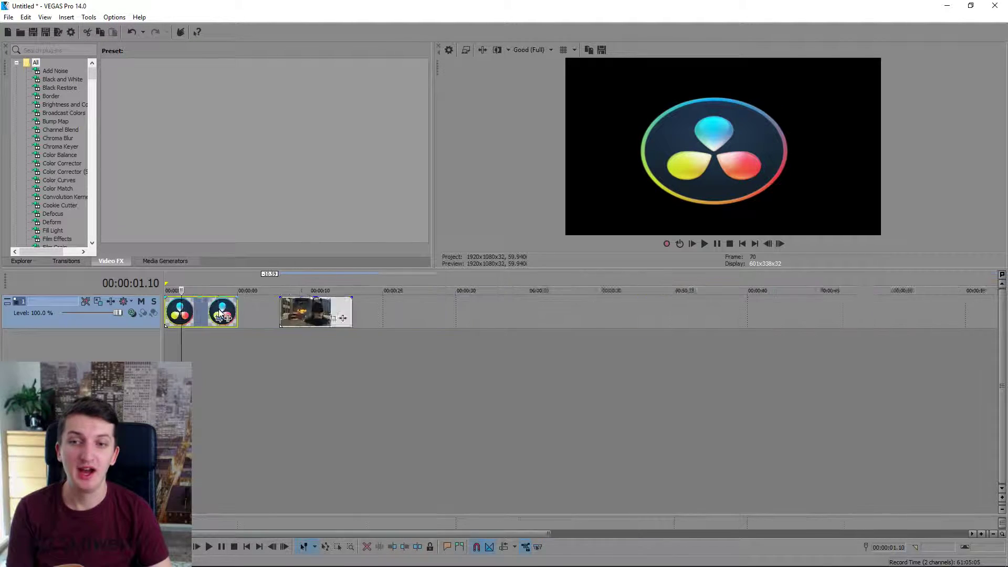
pyautogui.scroll(4, 221, 315)
pyautogui.scroll(-3, 218, 306)
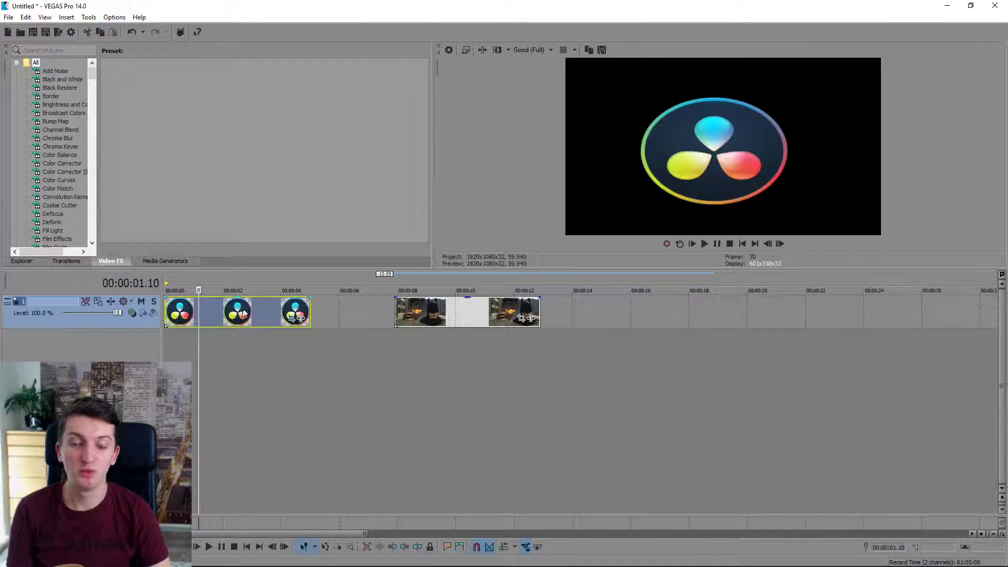
# - Open the third logo clip's Pan/Crop window, raise it, shrink it and zoom out the workspace
pyautogui.click(294, 319)
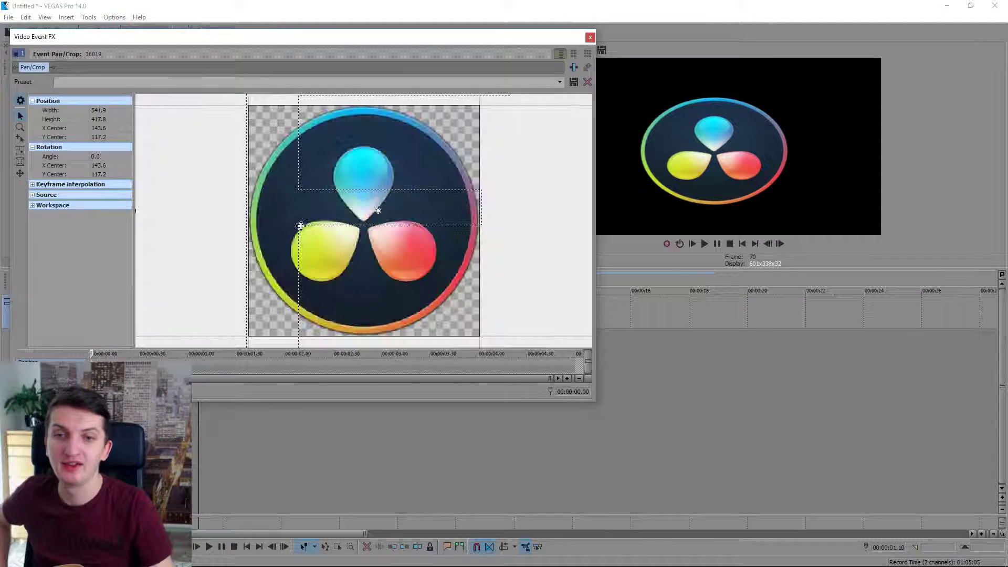
pyautogui.moveTo(276, 37); pyautogui.dragTo(274, 12)
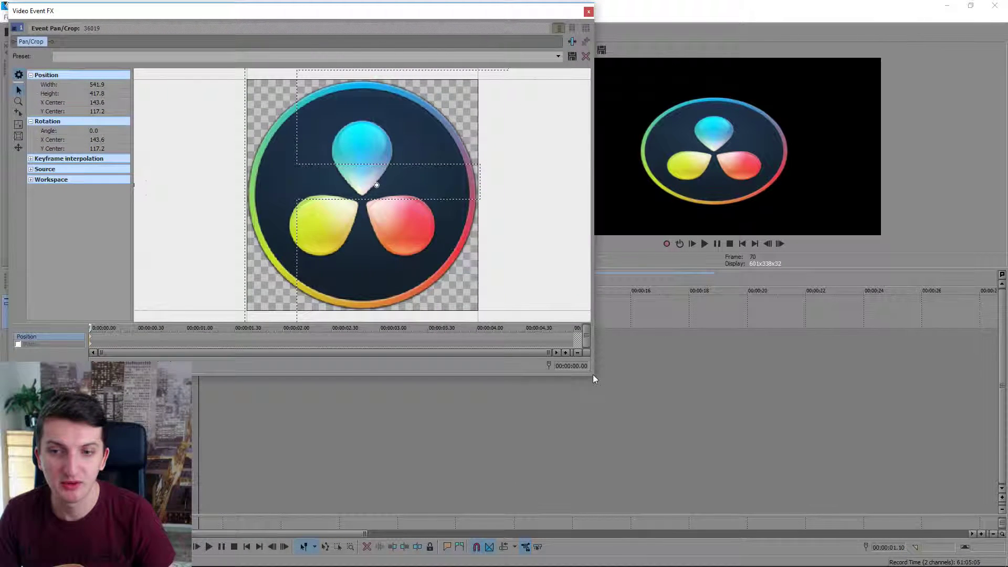
pyautogui.moveTo(596, 377); pyautogui.dragTo(551, 370)
pyautogui.scroll(-5, 488, 230)
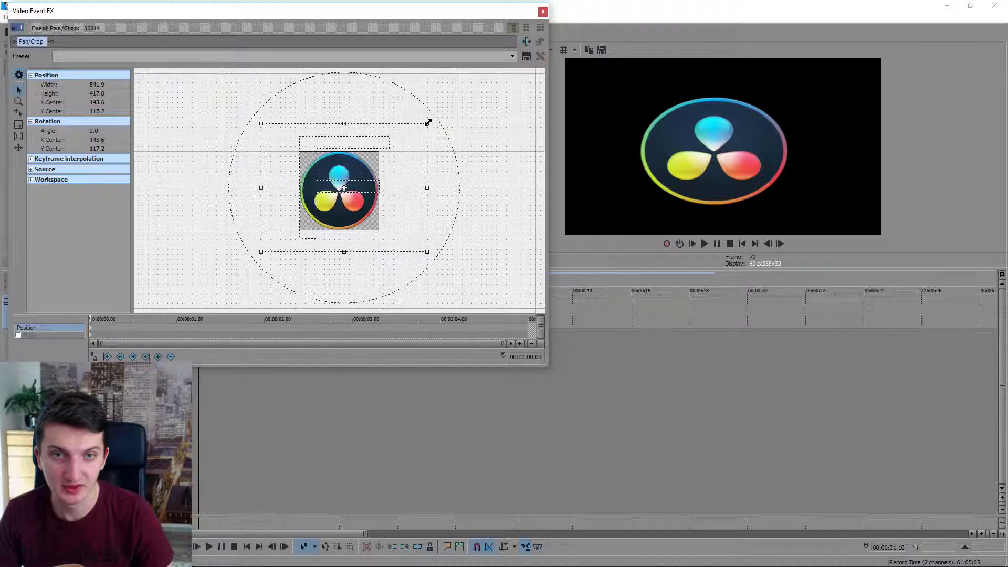
# - Enlarge the crop frame to 696.3×512.7 at 332.9, 5.4, placing the logo left of centre
pyautogui.moveTo(428, 122); pyautogui.dragTo(457, 96)
pyautogui.moveTo(341, 176); pyautogui.dragTo(385, 155)
pyautogui.scroll(-2, 384, 152)
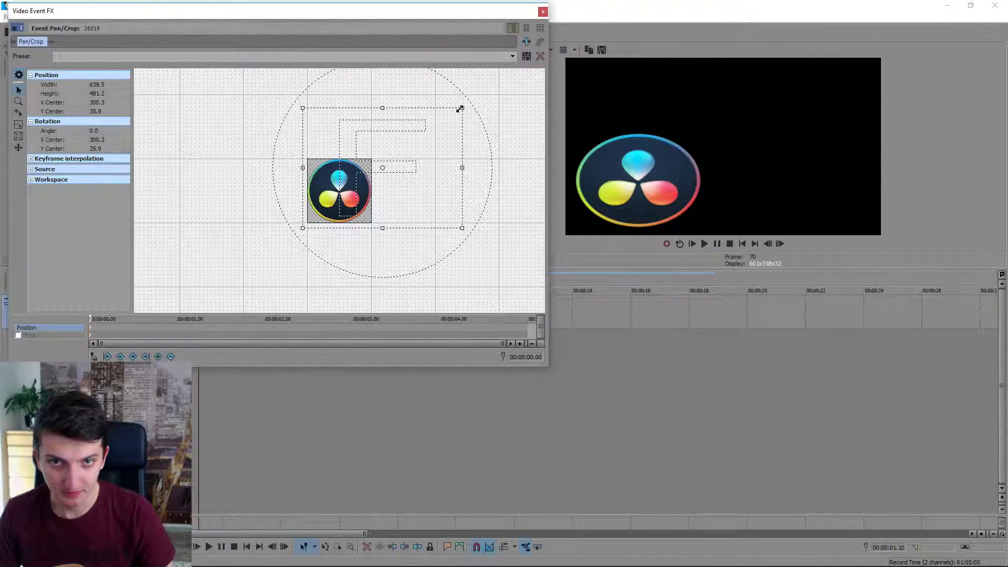
pyautogui.moveTo(460, 109); pyautogui.dragTo(480, 96)
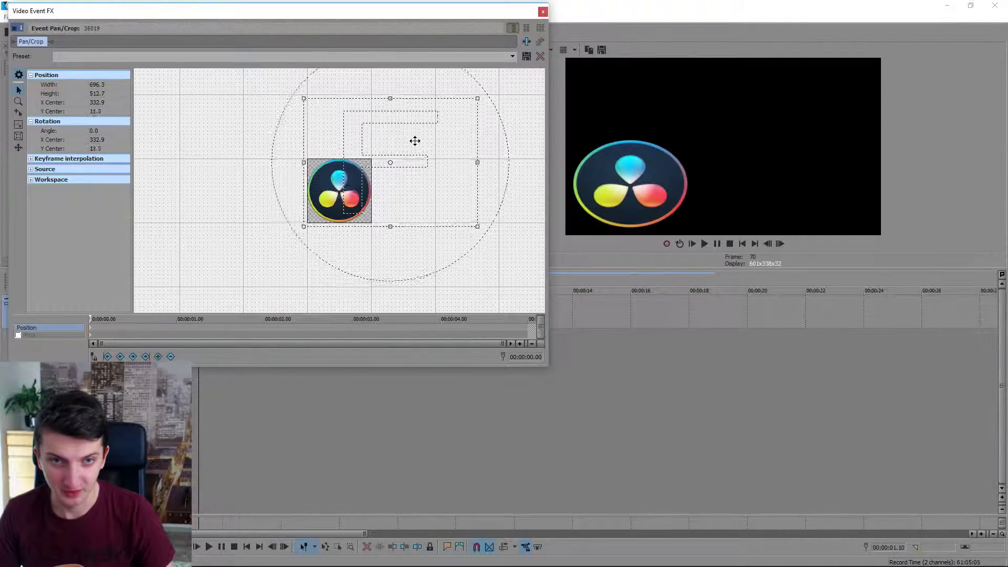
pyautogui.moveTo(415, 140); pyautogui.dragTo(415, 139)
pyautogui.moveTo(363, 13); pyautogui.dragTo(786, 20)
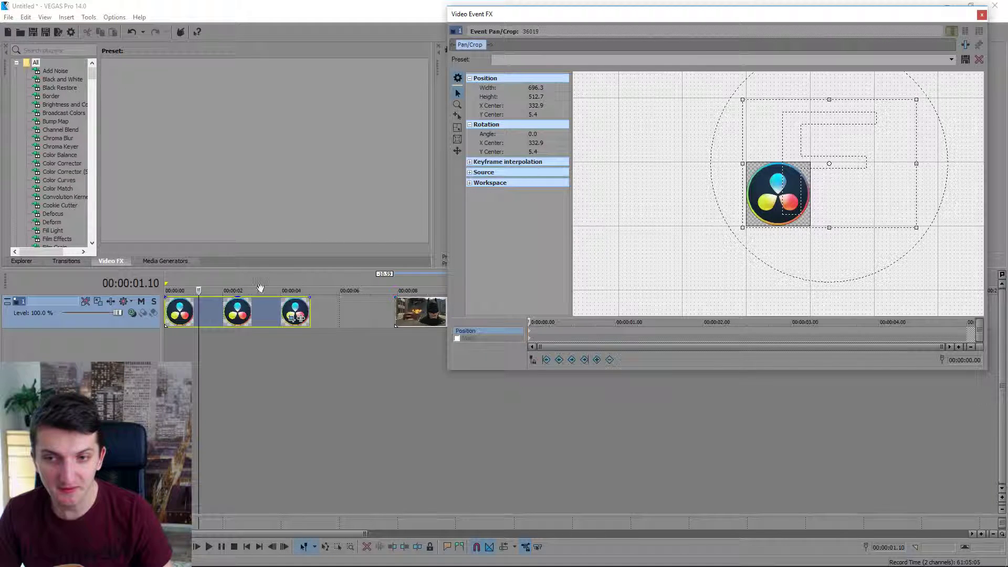
# - Set the Pan/Crop time to 00:00:04.03 and the playhead to 00:00:02.01, uncovering the preview
pyautogui.click(924, 330)
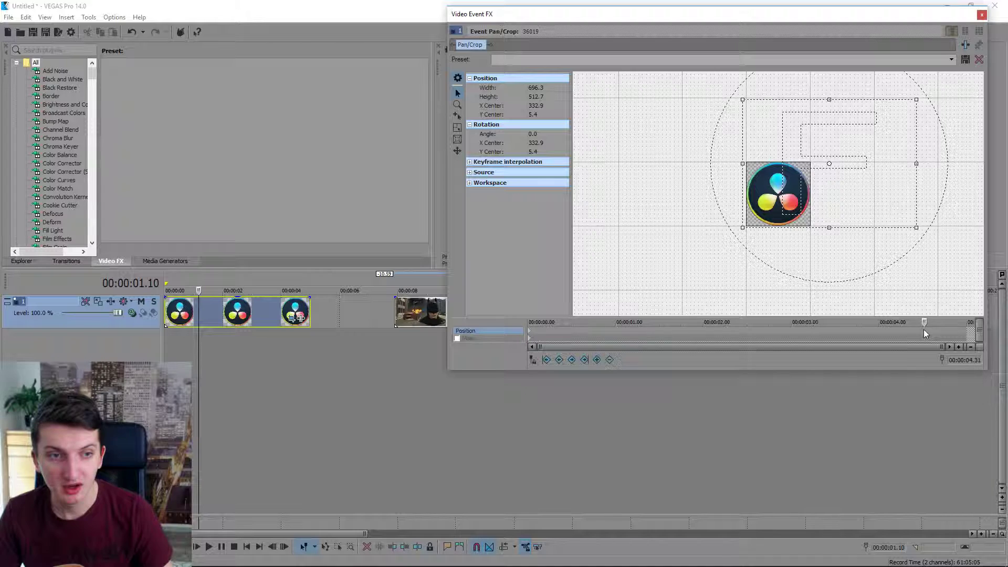
pyautogui.click(883, 331)
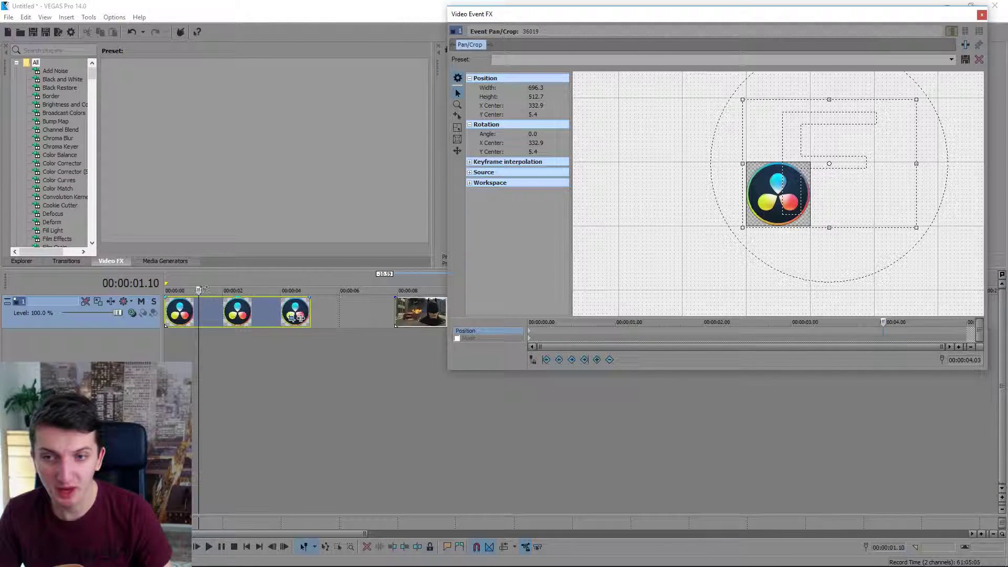
pyautogui.moveTo(202, 289); pyautogui.dragTo(223, 290)
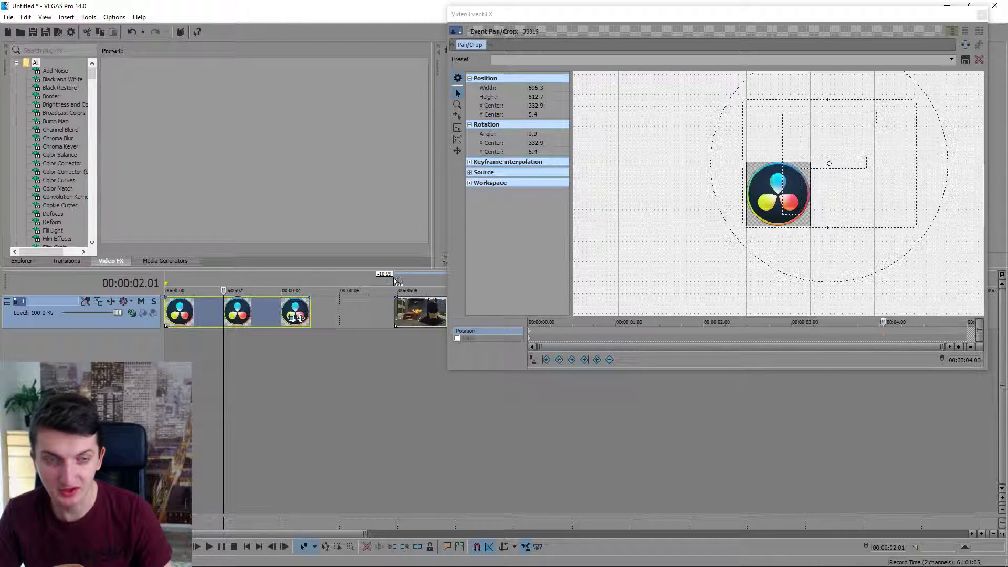
pyautogui.moveTo(743, 22); pyautogui.dragTo(305, 43)
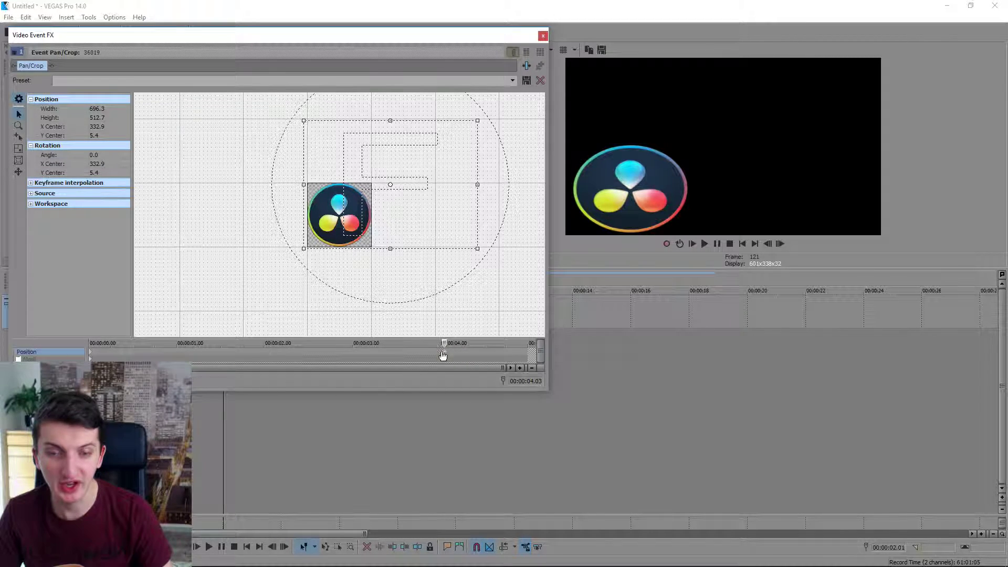
# - Drag the crop frame at 00:00:04.03 to centre the logo (X −89.6, Y 18.0), then close Pan/Crop
pyautogui.moveTo(437, 219); pyautogui.dragTo(331, 223)
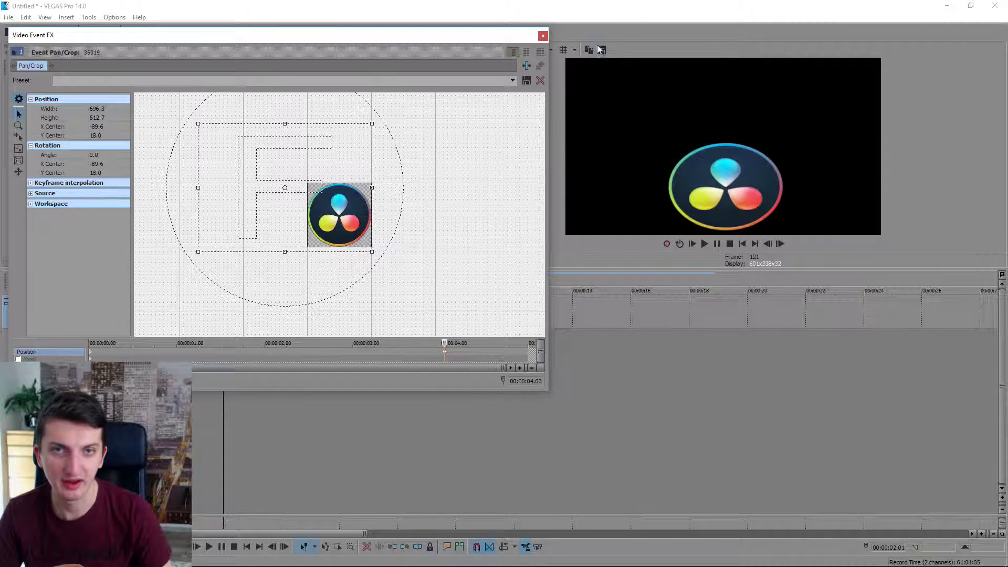
pyautogui.click(543, 36)
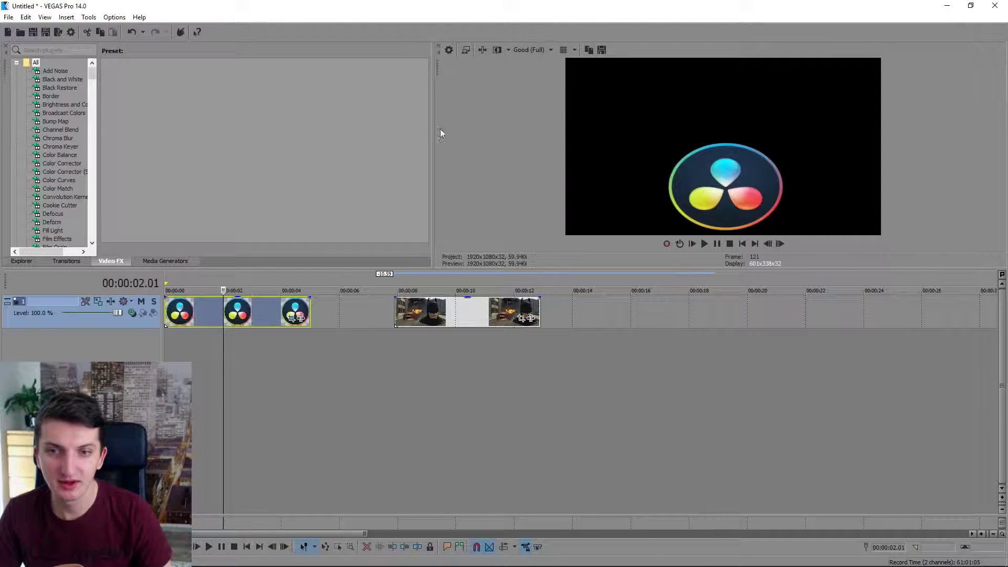
# - Restore the track headers, play the logo slide from the project start, and reopen its Pan/Crop
pyautogui.doubleClick(163, 348)
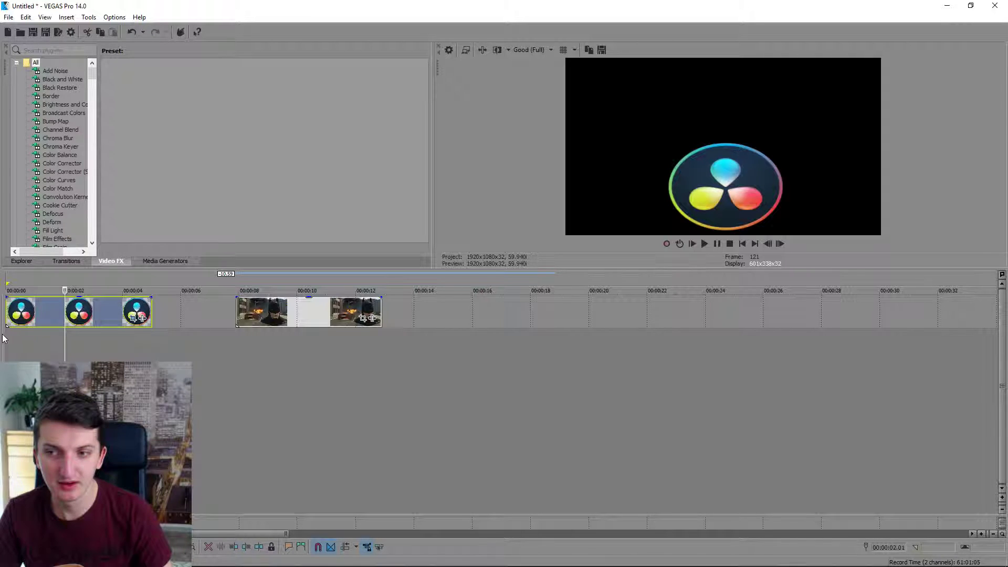
pyautogui.doubleClick(3, 338)
pyautogui.click(175, 341)
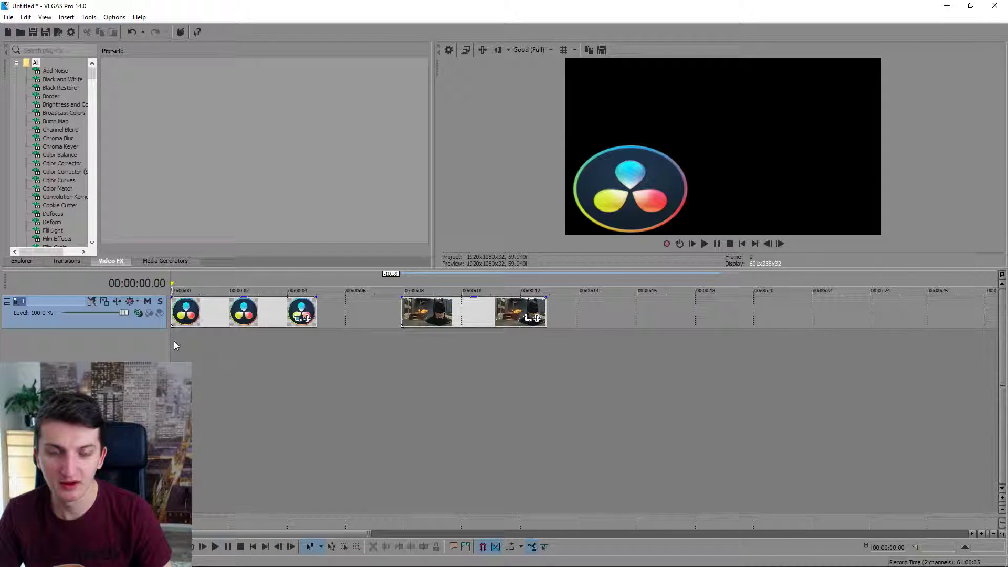
pyautogui.press('space')
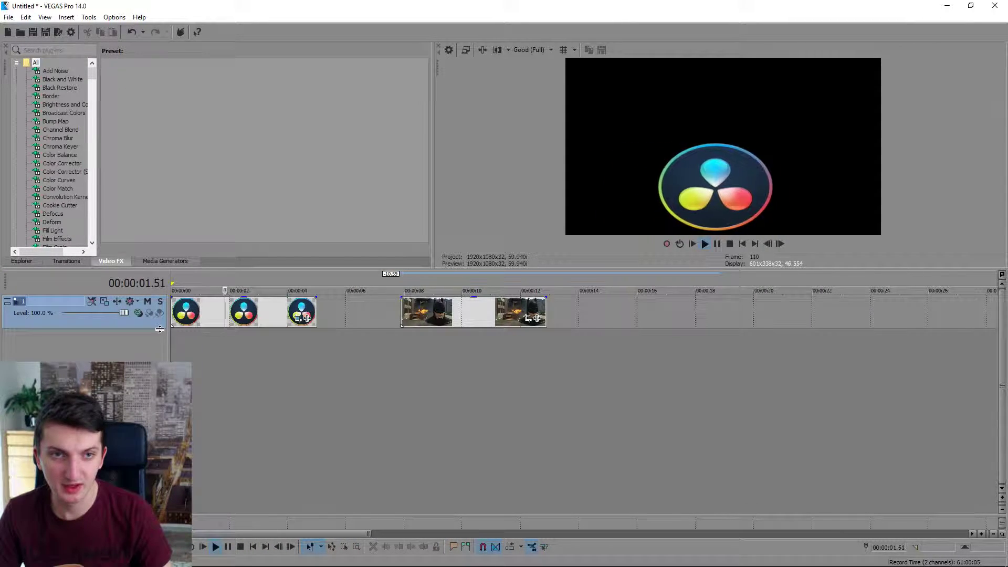
pyautogui.click(298, 319)
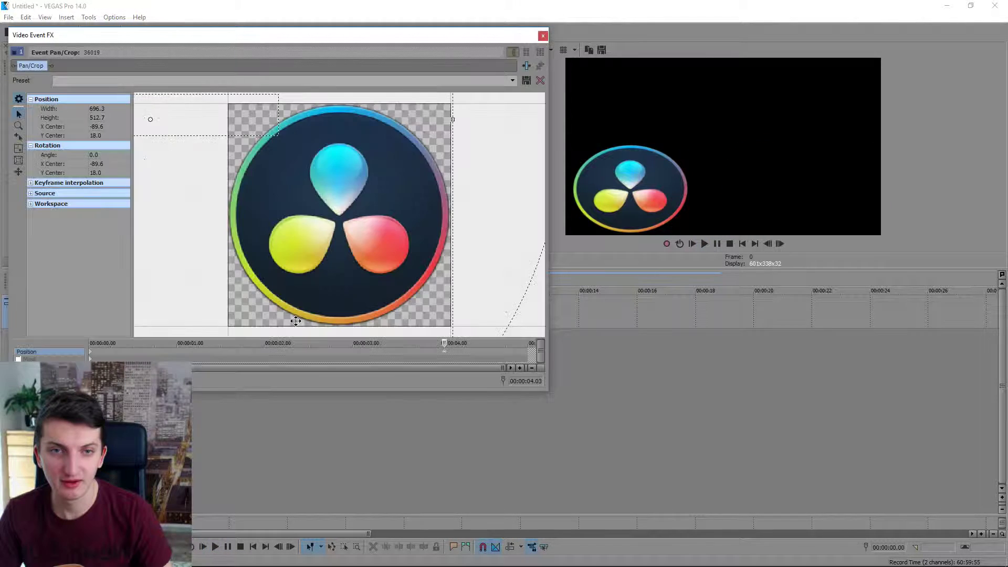
# - Adjust the 4-second keyframe's crop frame corner, placing it at 128.9, 95.6
pyautogui.scroll(-4, 295, 321)
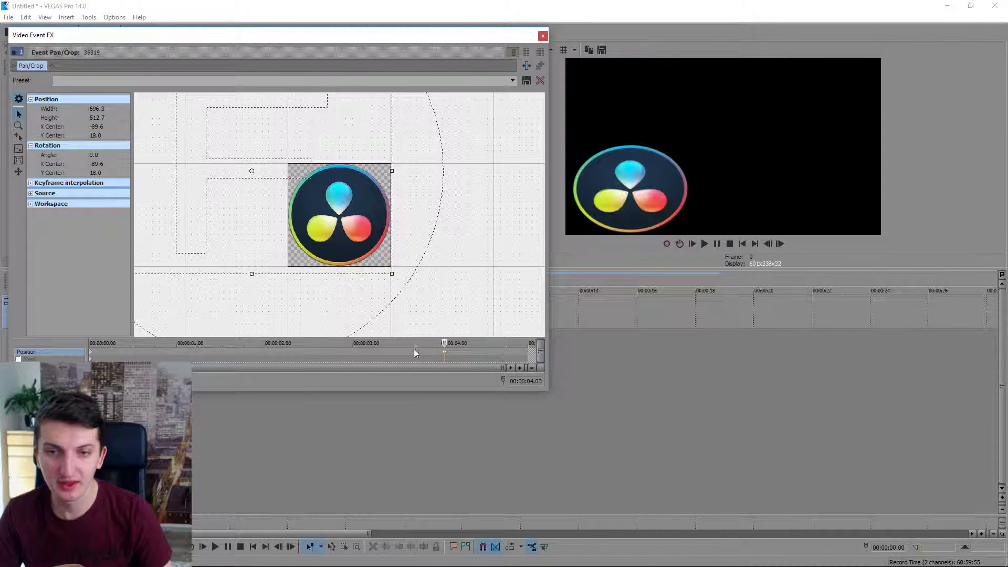
pyautogui.click(444, 353)
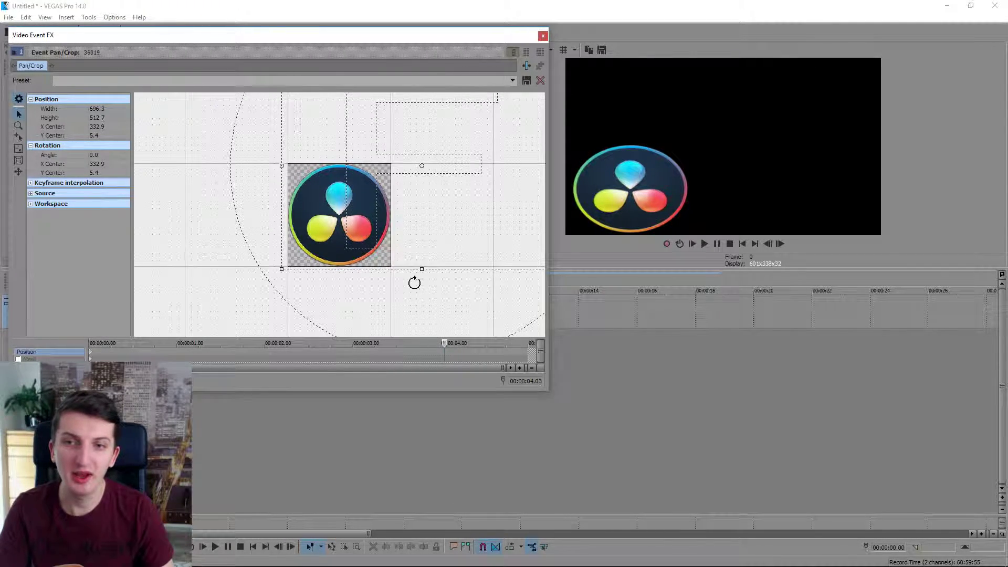
pyautogui.scroll(-2, 434, 218)
pyautogui.moveTo(462, 123); pyautogui.dragTo(436, 128)
pyautogui.moveTo(364, 42); pyautogui.dragTo(522, 42)
# - At the 00:00:00.00 keyframe, move the crop frame to 142.5, 124.7 so the logo starts centred
pyautogui.click(603, 353)
pyautogui.click(250, 356)
pyautogui.scroll(-2, 572, 198)
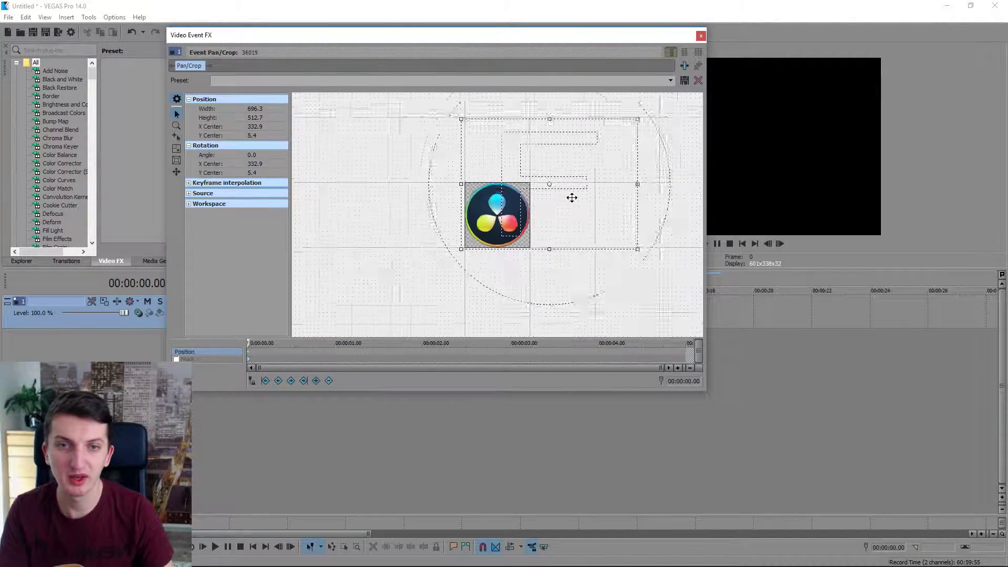
pyautogui.moveTo(554, 206); pyautogui.dragTo(515, 236)
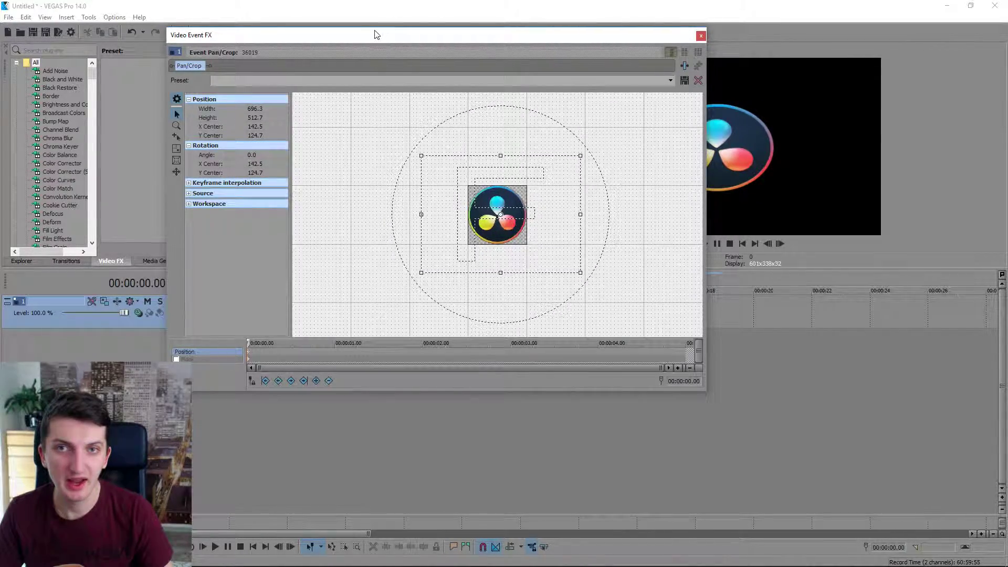
pyautogui.moveTo(374, 35); pyautogui.dragTo(306, 24)
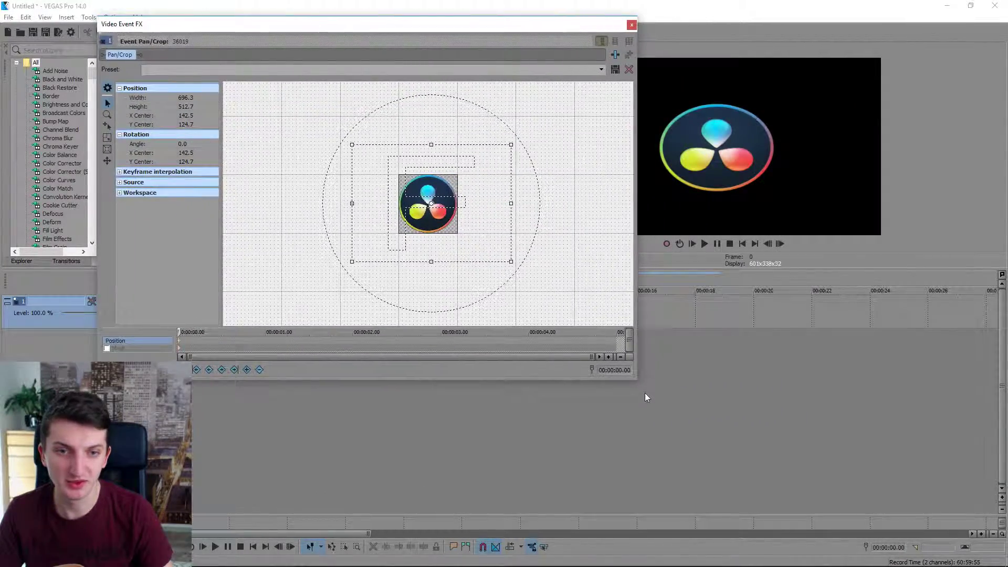
pyautogui.moveTo(637, 382); pyautogui.dragTo(576, 329)
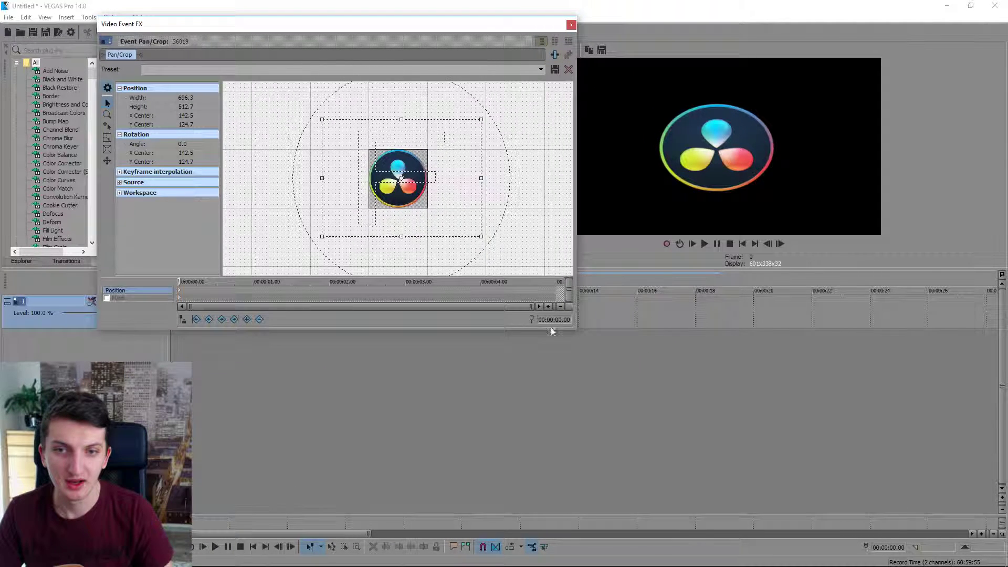
# - At 00:00:04.15, shrink the crop to 355.8×267.3 so the logo fills the frame, then preview
pyautogui.click(499, 291)
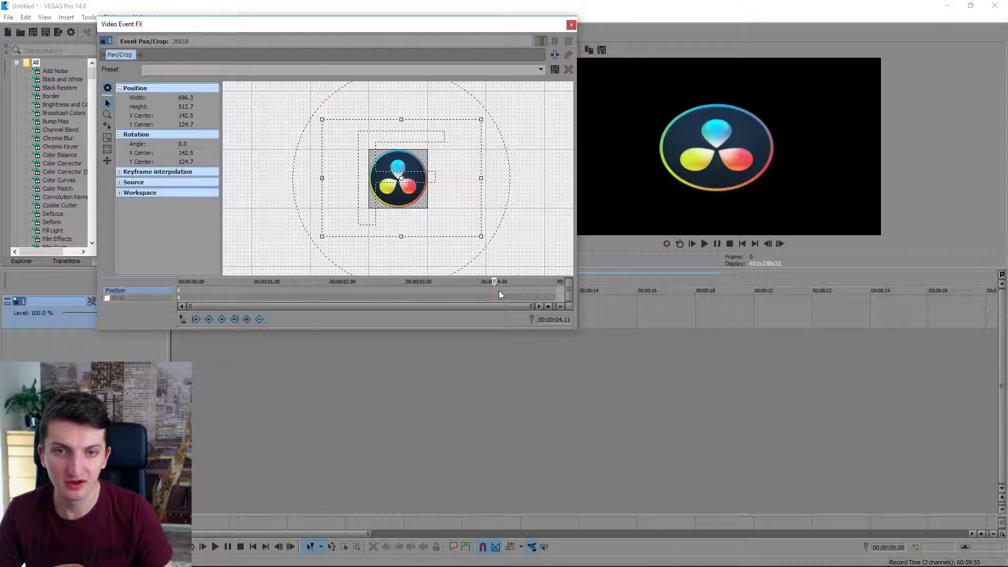
pyautogui.moveTo(483, 238); pyautogui.dragTo(472, 232)
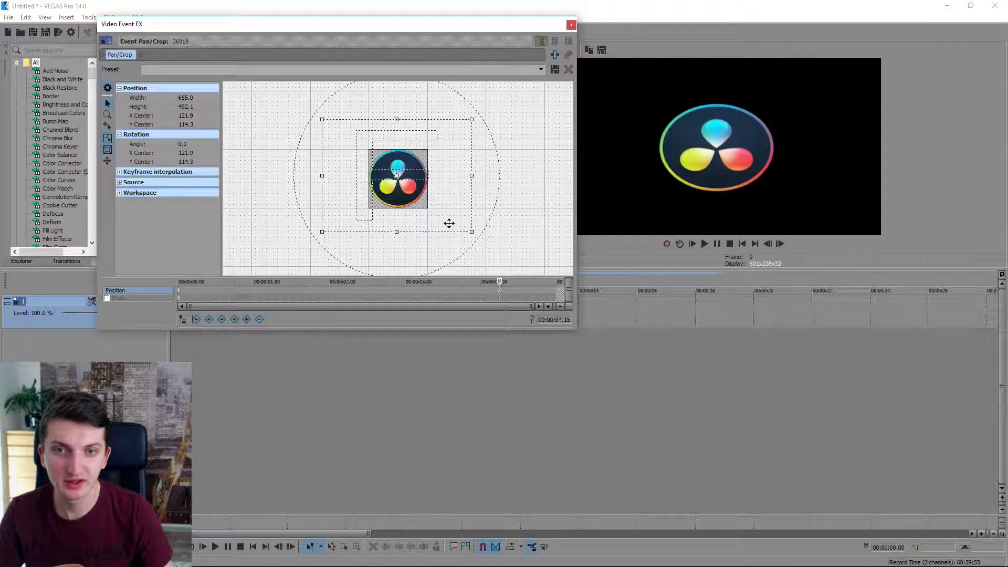
pyautogui.moveTo(471, 231); pyautogui.dragTo(440, 205)
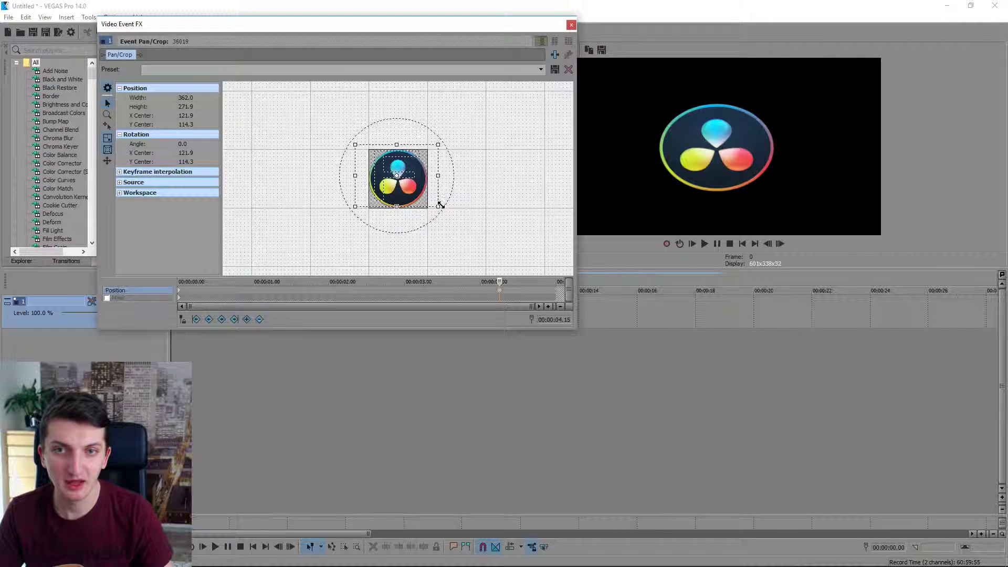
pyautogui.click(571, 24)
pyautogui.press('space')
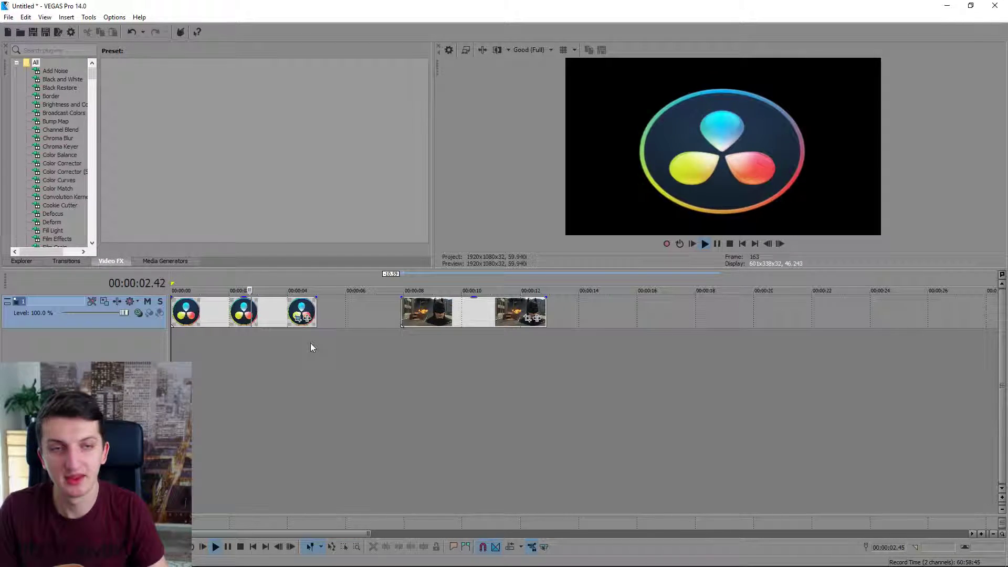
pyautogui.click(298, 318)
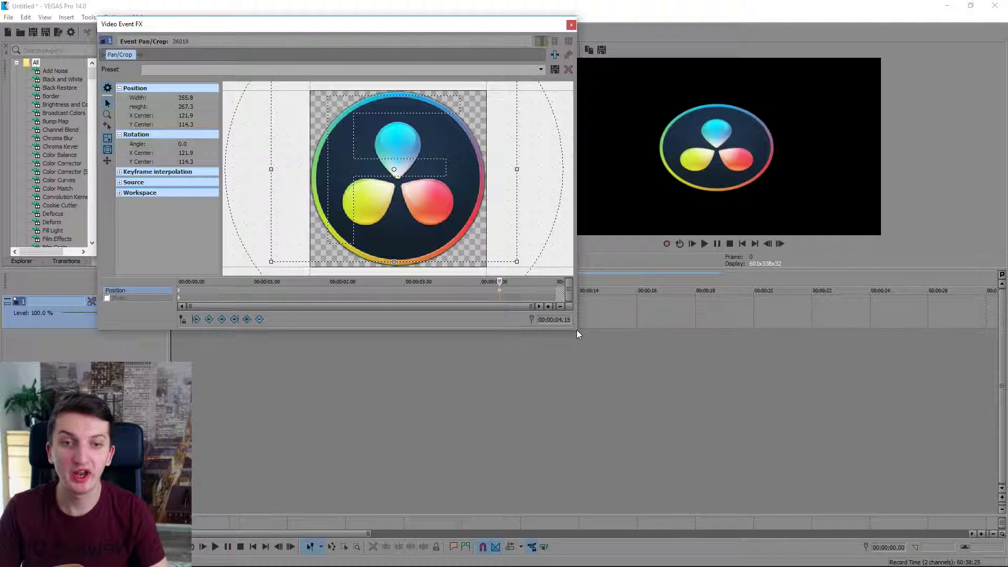
# - Rearrange the effect window and tighten the end crop to 260.4×191.8 at 142.5, 124.7
pyautogui.moveTo(575, 330); pyautogui.dragTo(747, 479)
pyautogui.moveTo(389, 24); pyautogui.dragTo(374, 4)
pyautogui.scroll(-4, 231, 350)
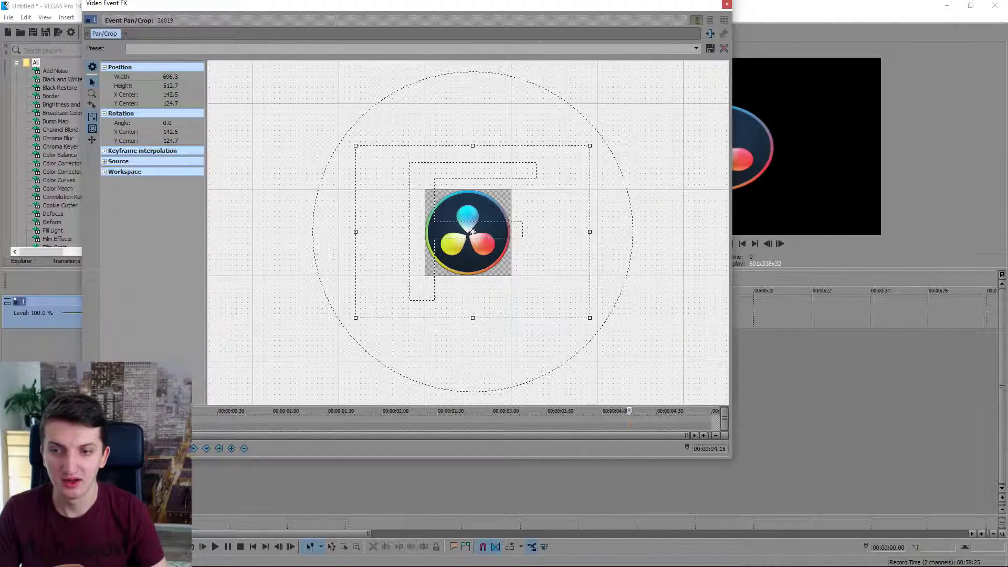
pyautogui.moveTo(458, 7); pyautogui.dragTo(362, 22)
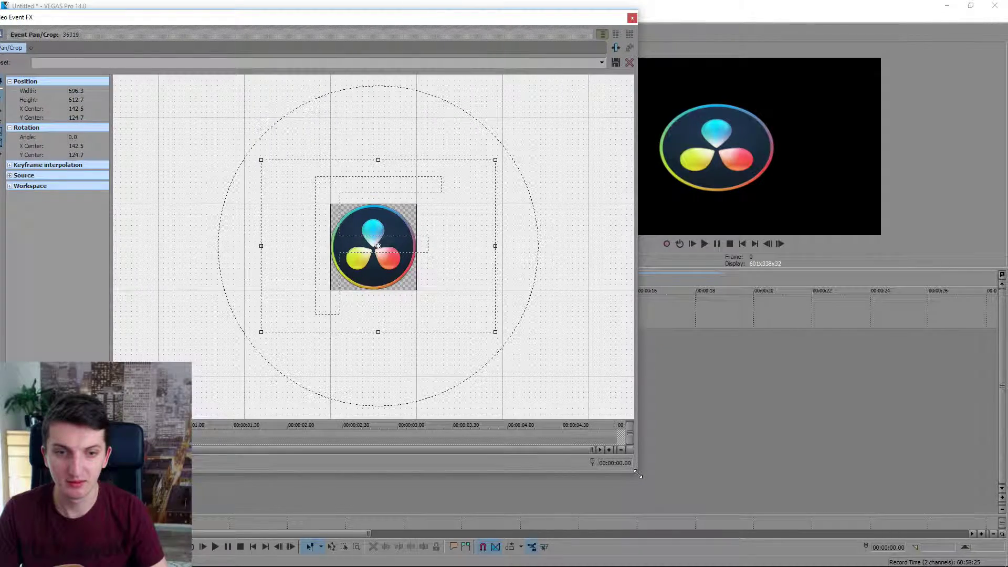
pyautogui.moveTo(638, 474); pyautogui.dragTo(569, 293)
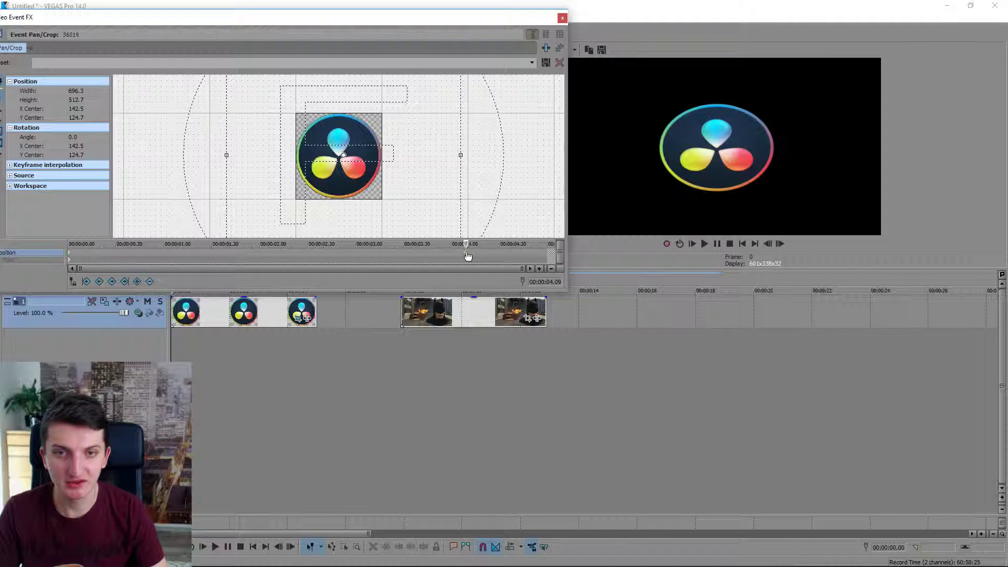
pyautogui.scroll(-2, 420, 188)
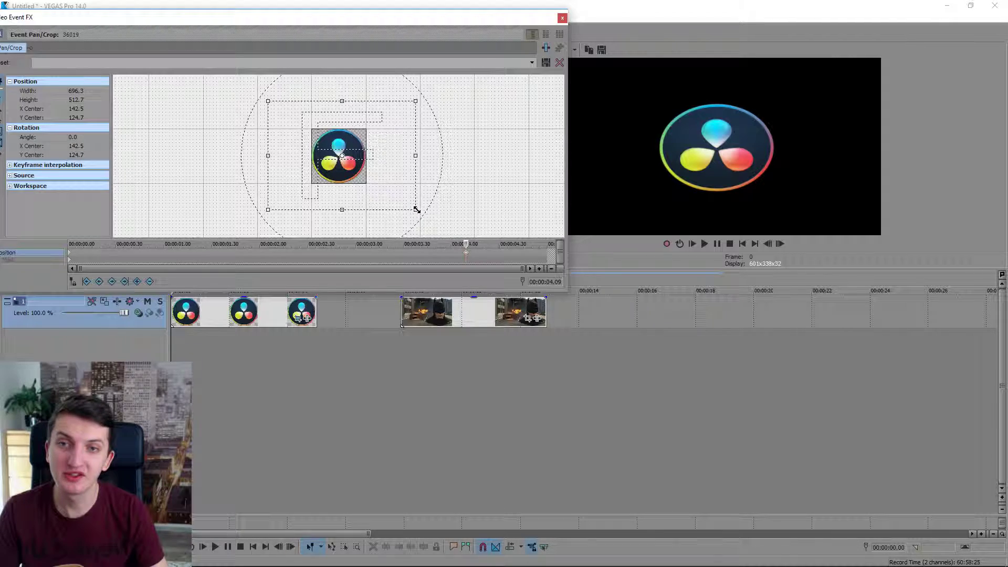
pyautogui.moveTo(417, 209); pyautogui.dragTo(366, 195)
# - Preview the logo zoom from the project start
pyautogui.click(172, 341)
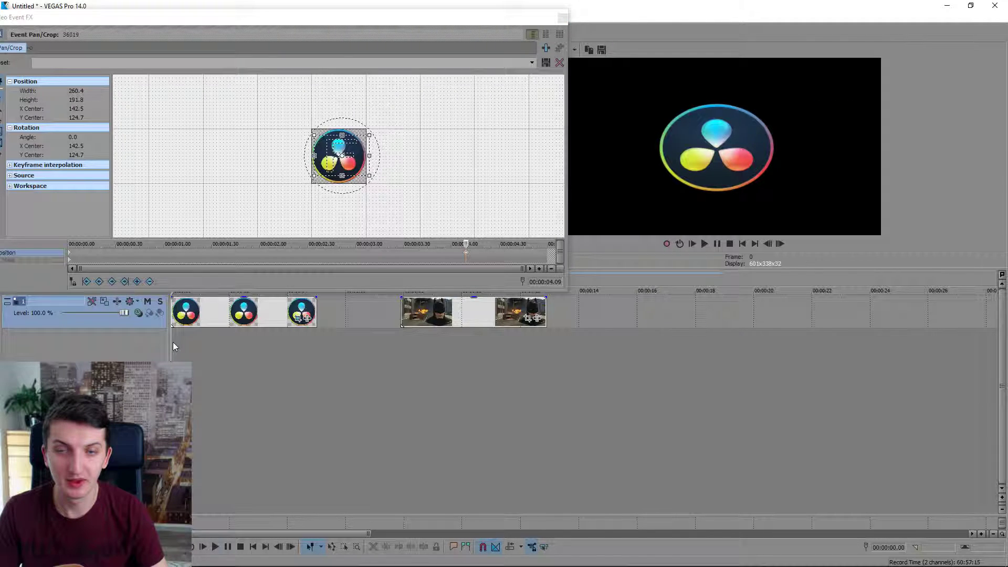
pyautogui.press('space')
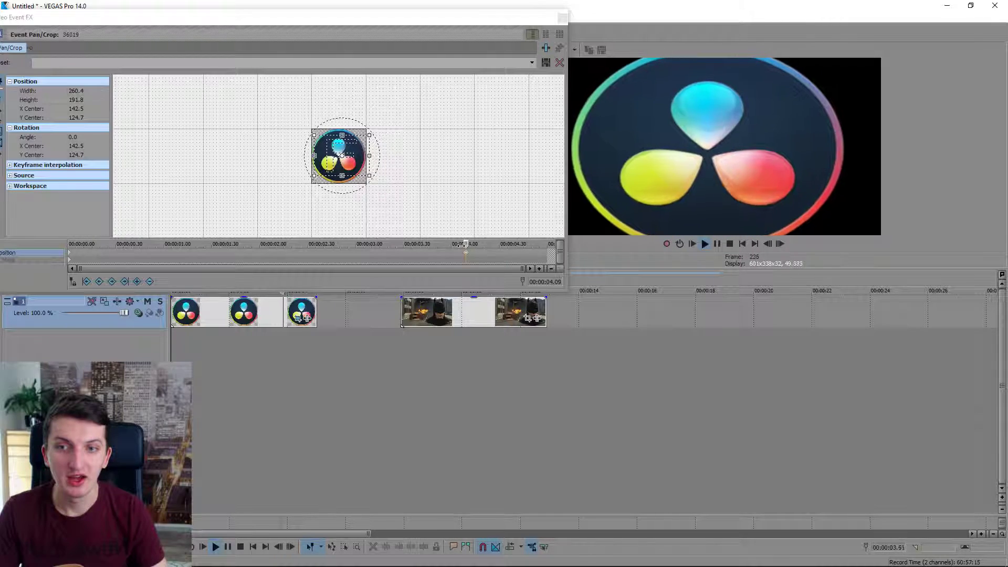
pyautogui.press('space')
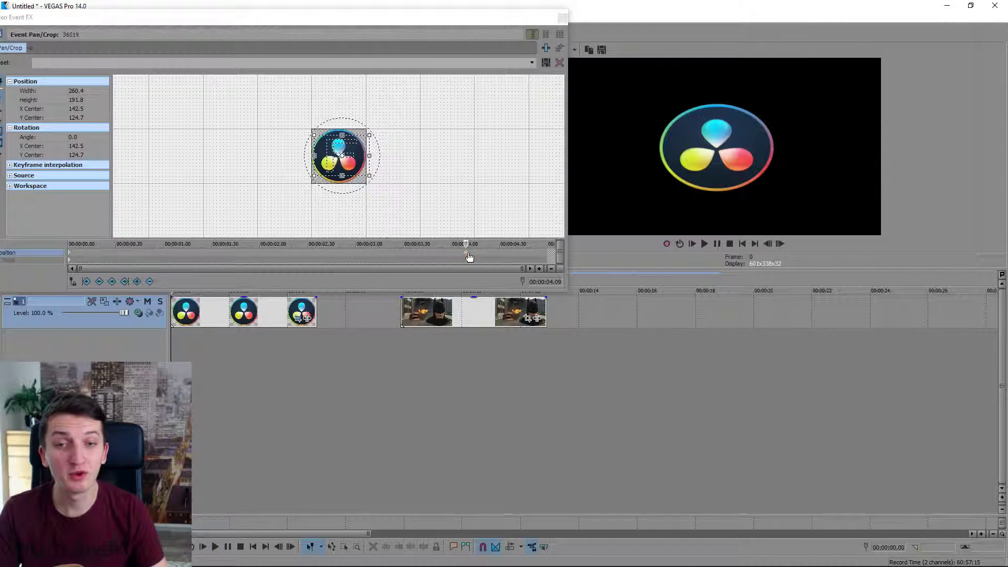
# - Move the zoom keyframe back to about 00:00:01.00 and replay to check the faster zoom
pyautogui.click(470, 257)
pyautogui.moveTo(467, 257); pyautogui.dragTo(329, 258)
pyautogui.moveTo(218, 254); pyautogui.dragTo(179, 255)
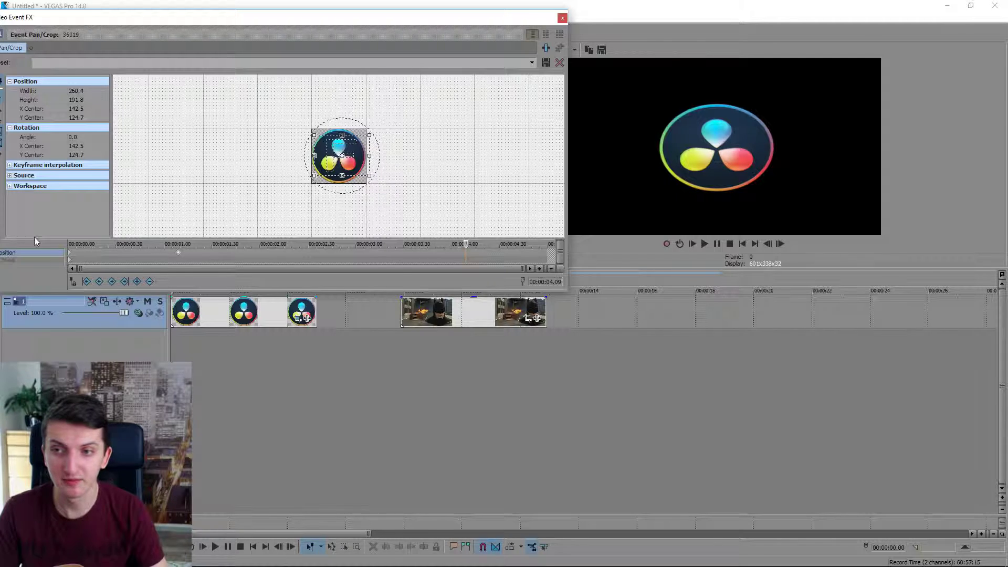
pyautogui.click(178, 345)
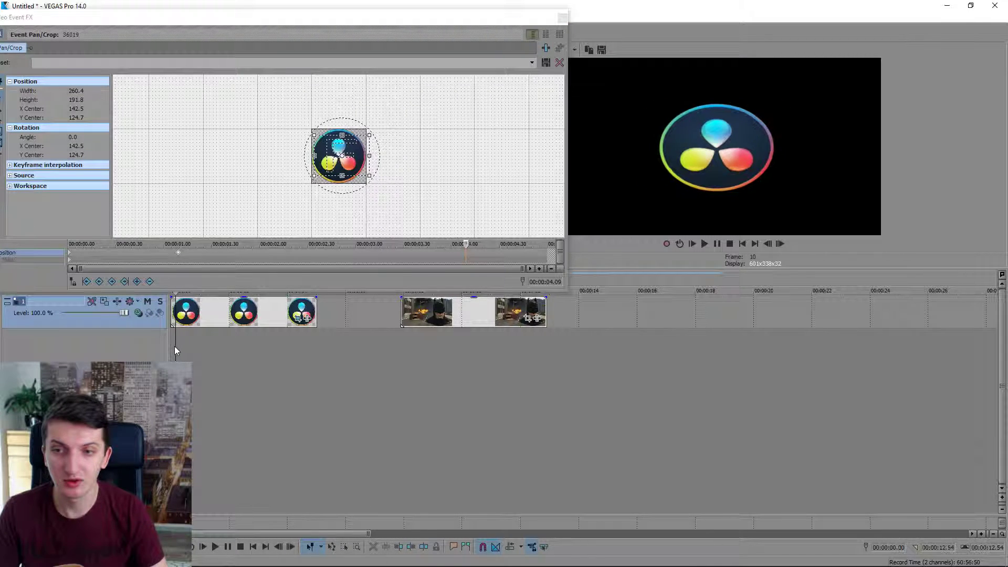
pyautogui.press('space')
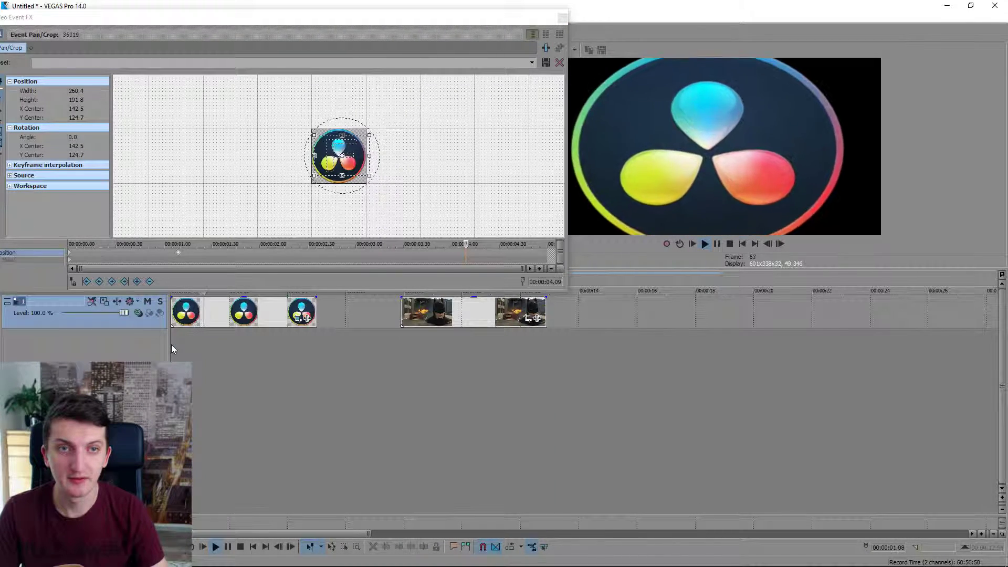
pyautogui.click(188, 251)
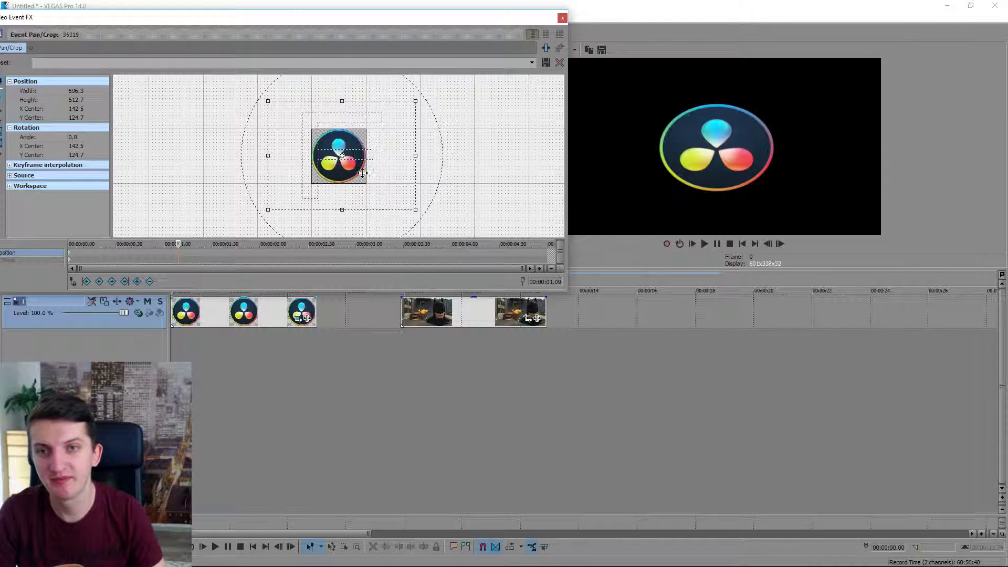
# - Add a keyframe at 1.00 and set its crop to 924.9×681.1 at 454.5, −56.1
pyautogui.doubleClick(178, 253)
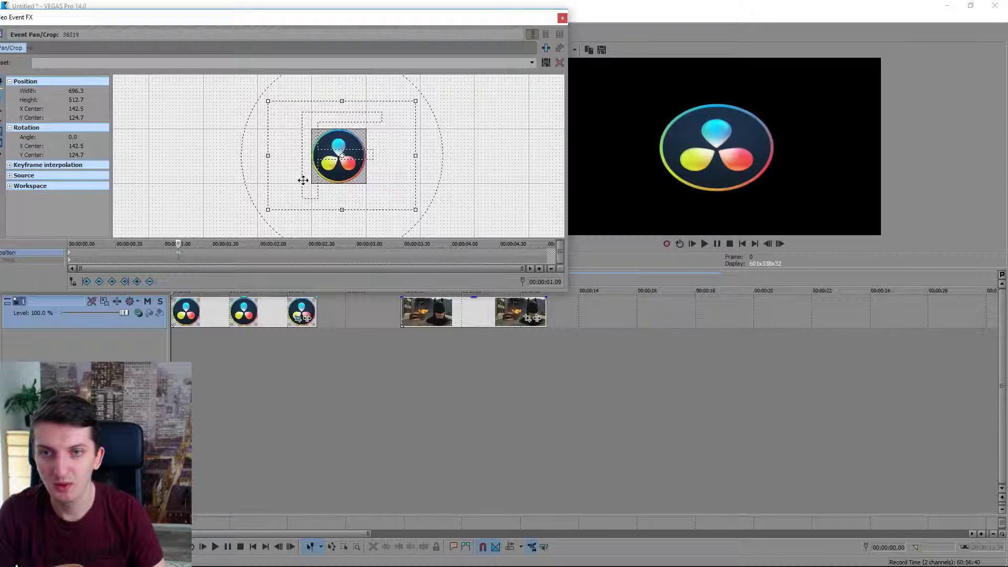
pyautogui.moveTo(416, 100); pyautogui.dragTo(440, 83)
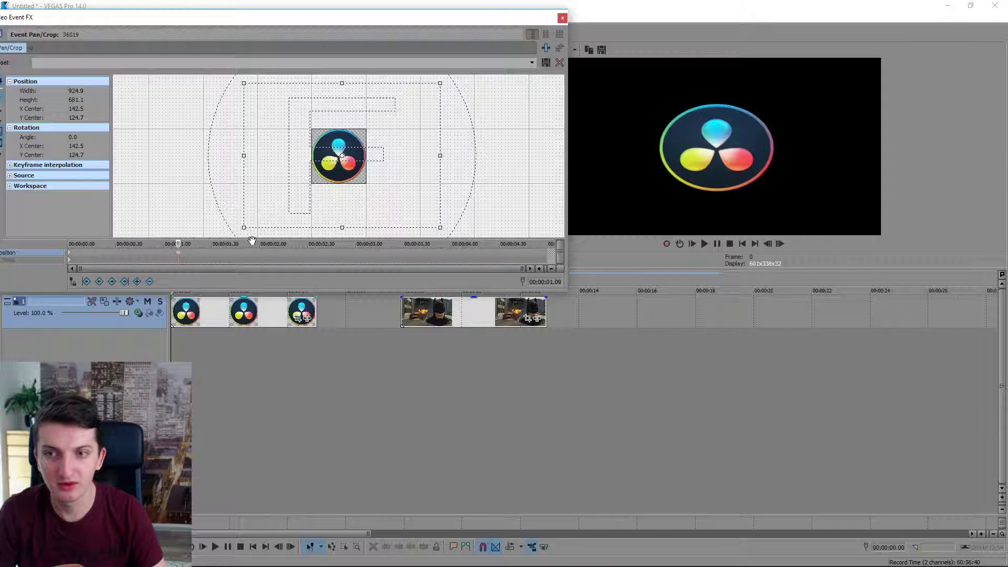
pyautogui.moveTo(261, 210); pyautogui.dragTo(366, 154)
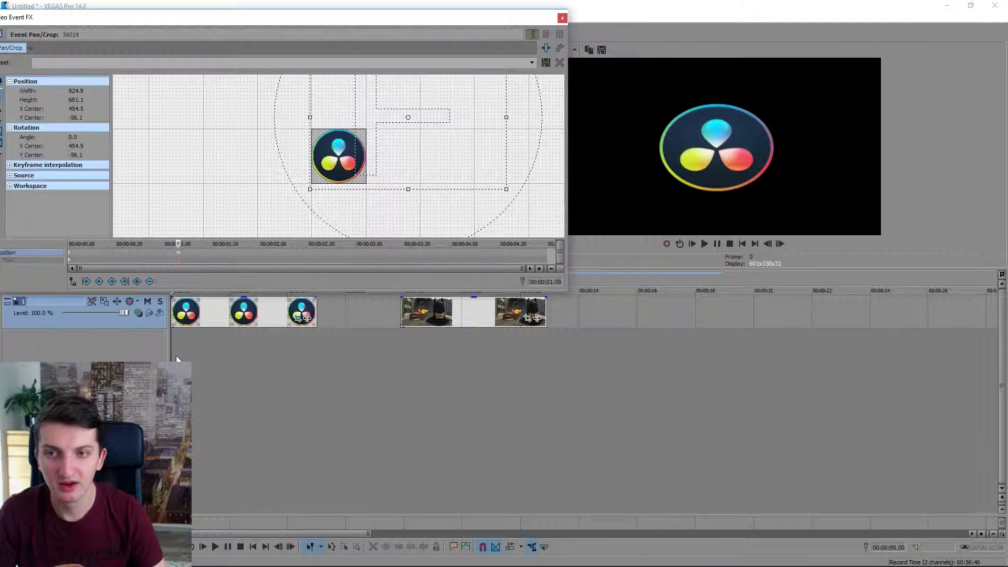
# - Preview the new movement, then drag the keyframes slightly later in time
pyautogui.click(176, 342)
pyautogui.press('space')
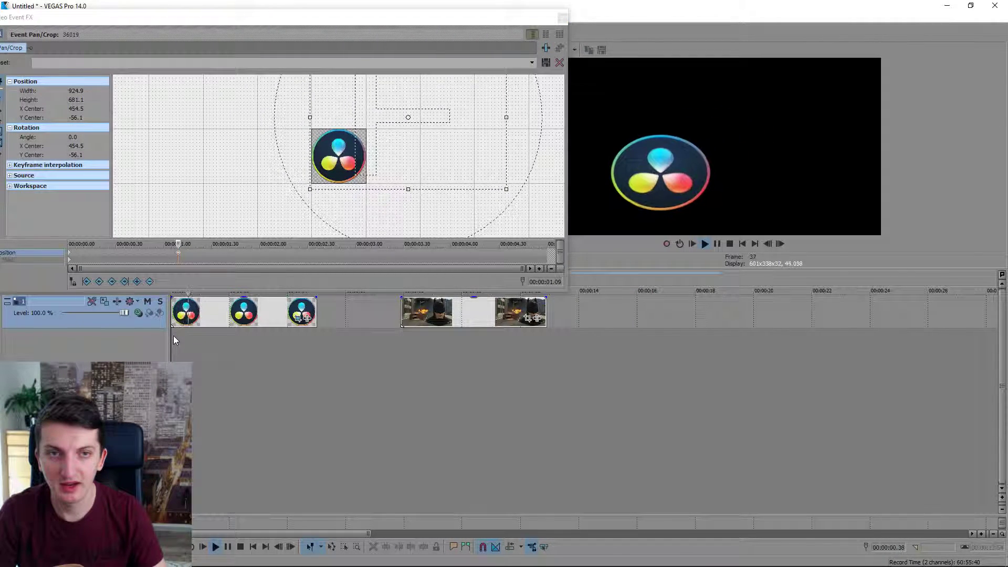
pyautogui.click(207, 338)
pyautogui.click(184, 254)
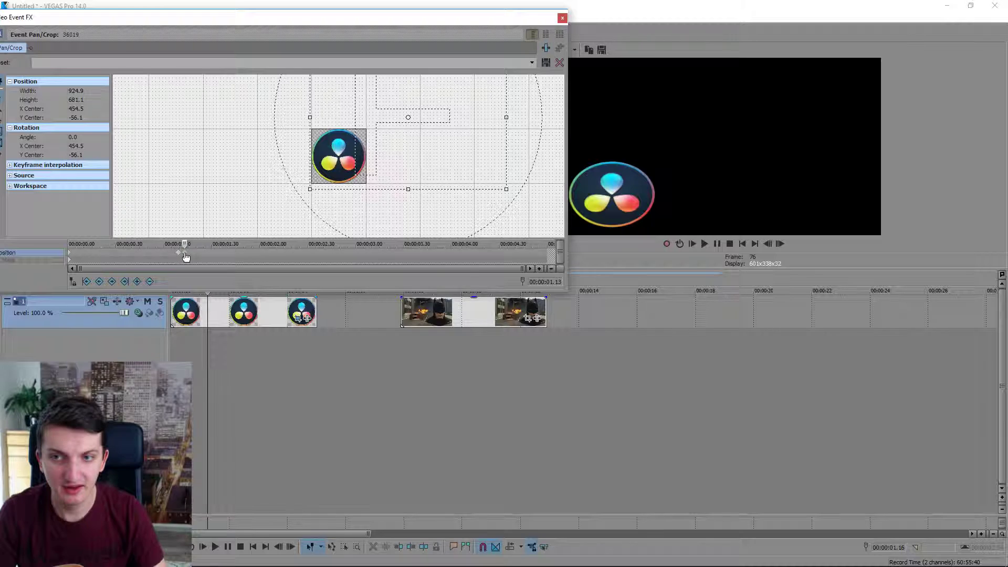
pyautogui.moveTo(226, 256); pyautogui.dragTo(256, 247)
pyautogui.click(178, 257)
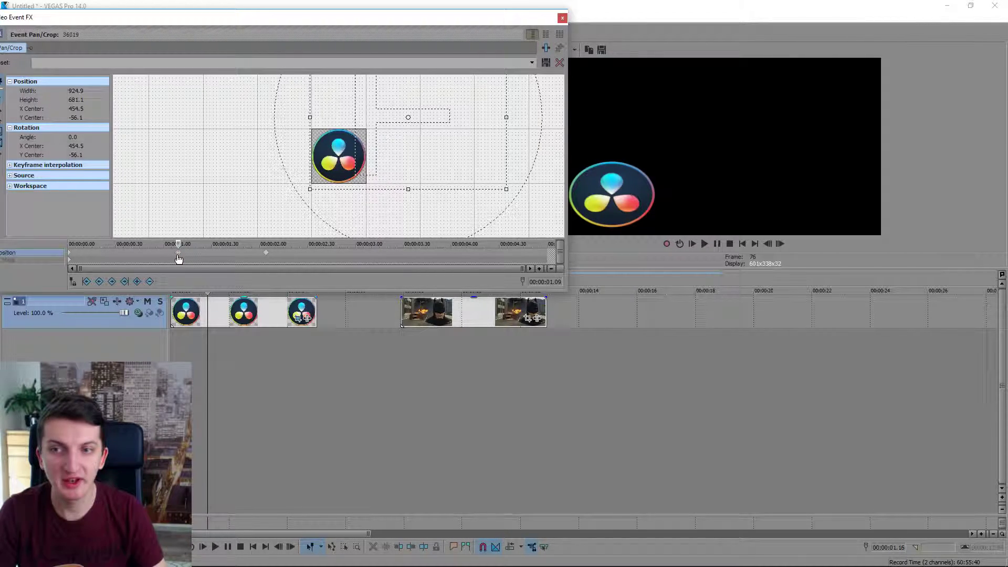
pyautogui.moveTo(269, 256); pyautogui.dragTo(271, 255)
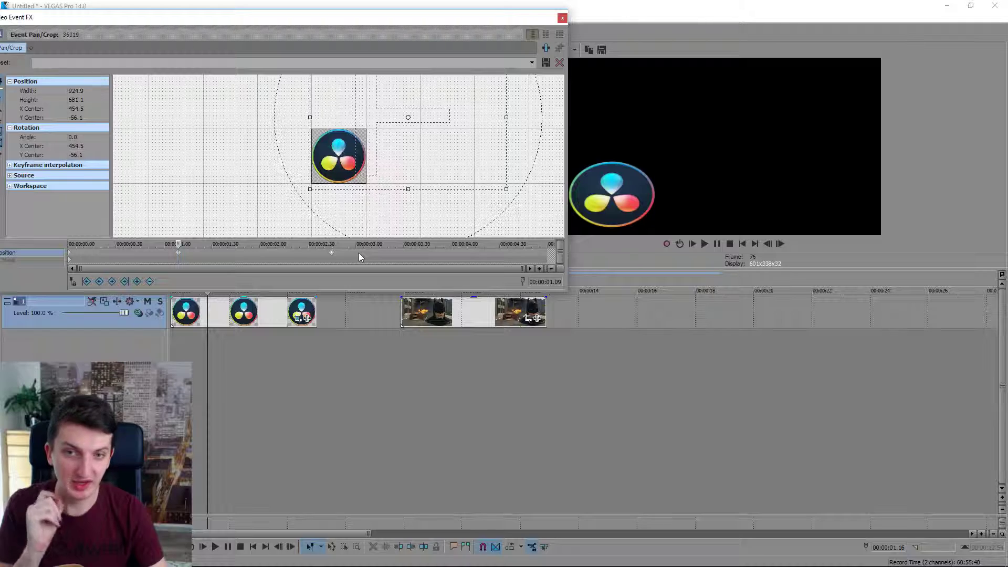
# - Keyframe the logo's crop frame shifted left at 4.37 s, preview the multi-step move, and close Pan/Crop
pyautogui.click(510, 247)
pyautogui.moveTo(482, 183); pyautogui.dragTo(344, 182)
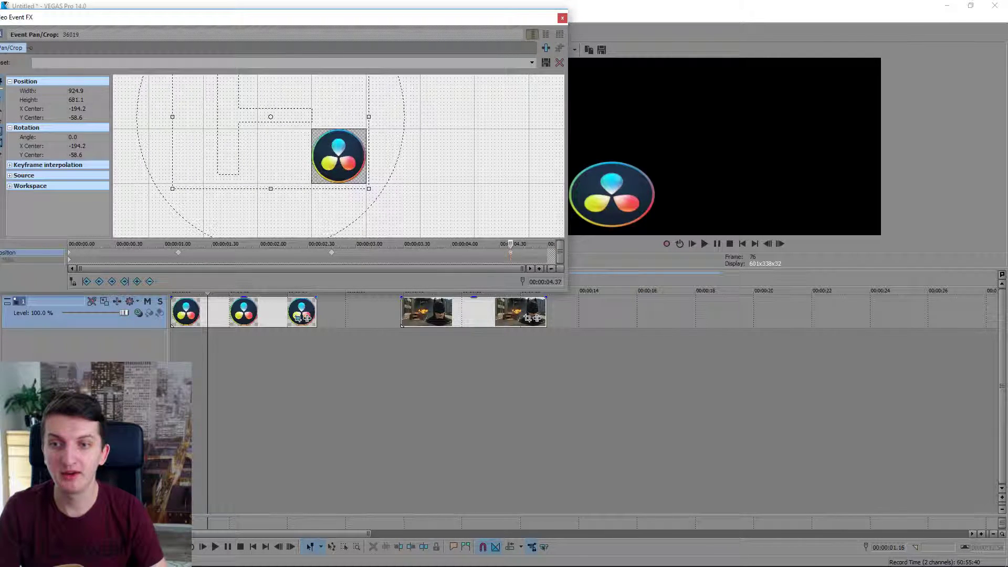
pyautogui.press('space')
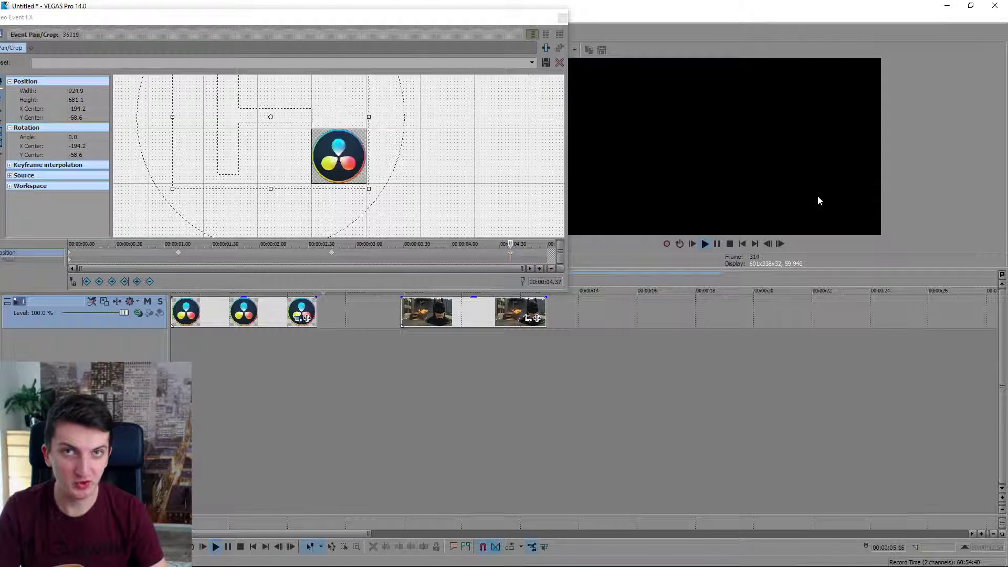
pyautogui.press('space')
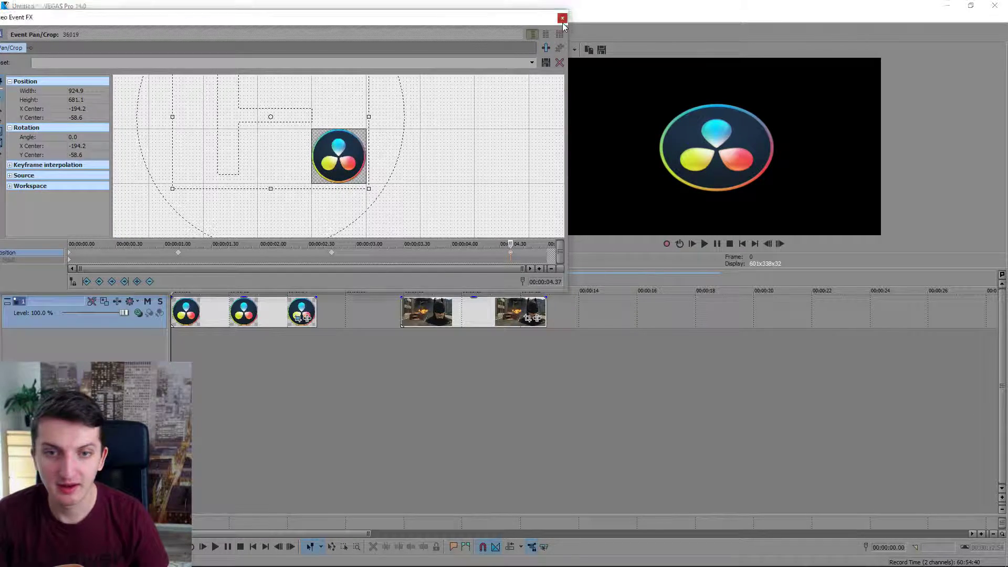
pyautogui.click(563, 22)
pyautogui.click(401, 332)
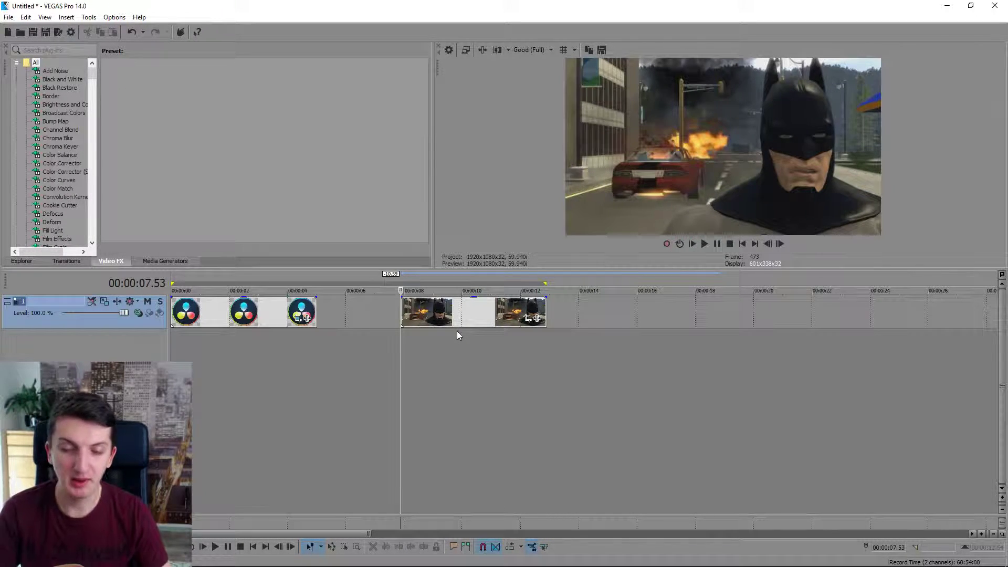
# - Open the Pan/Crop settings of the Batman event on the timeline
pyautogui.click(526, 319)
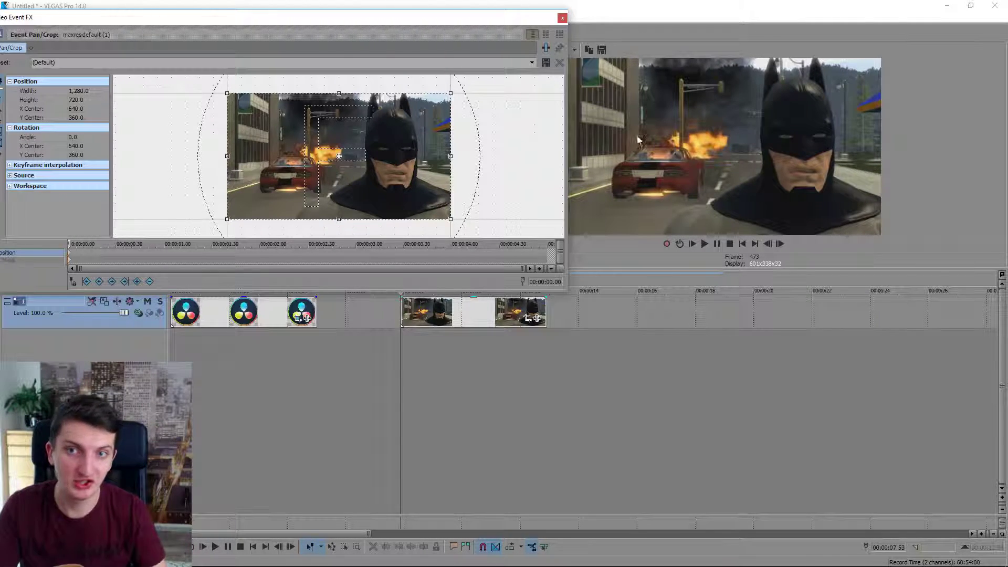
# - Slightly tighten the starting framing, then zoom to 552.1×310.6 on Batman's face at 4.33 s
pyautogui.moveTo(451, 93); pyautogui.dragTo(444, 94)
pyautogui.moveTo(407, 140); pyautogui.dragTo(410, 139)
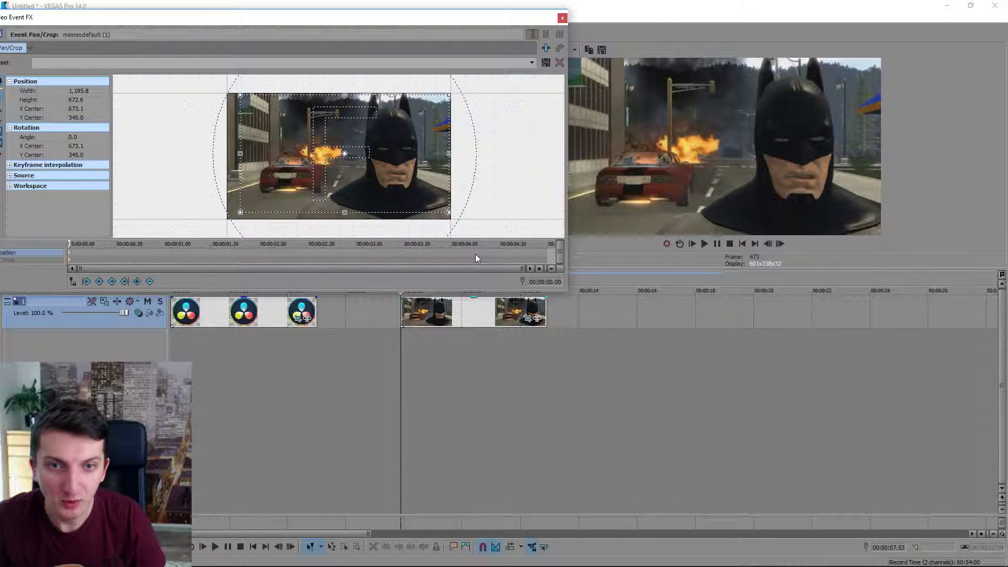
pyautogui.click(504, 253)
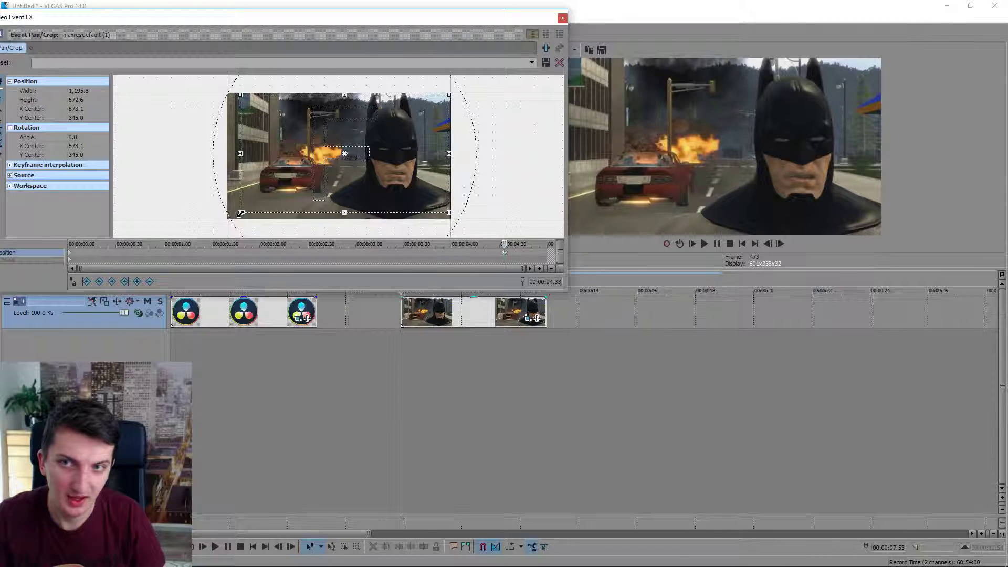
pyautogui.moveTo(240, 213); pyautogui.dragTo(296, 180)
pyautogui.moveTo(364, 167); pyautogui.dragTo(414, 171)
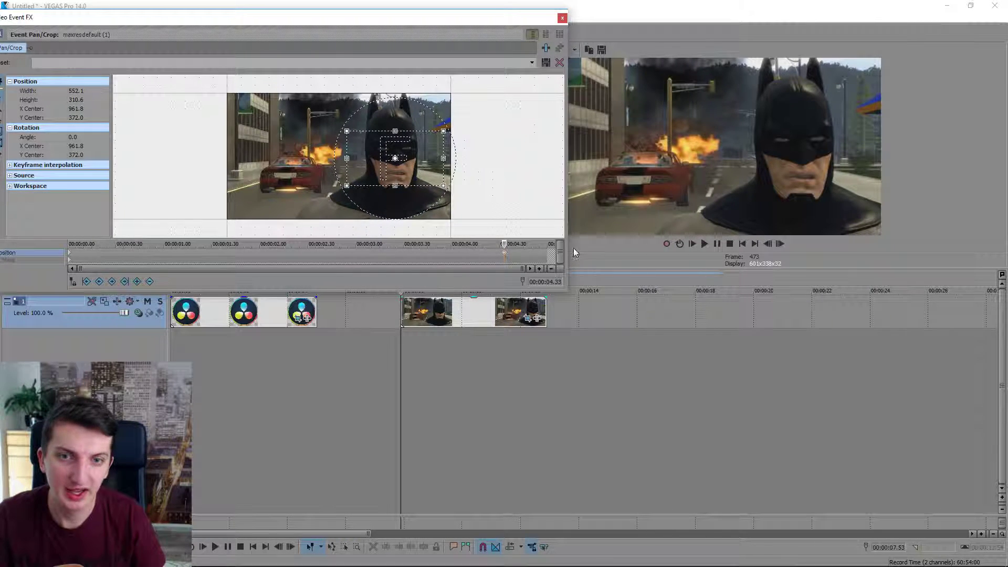
# - Play back the slow zoom onto Batman's face from the clip start
pyautogui.click(404, 354)
pyautogui.press('space')
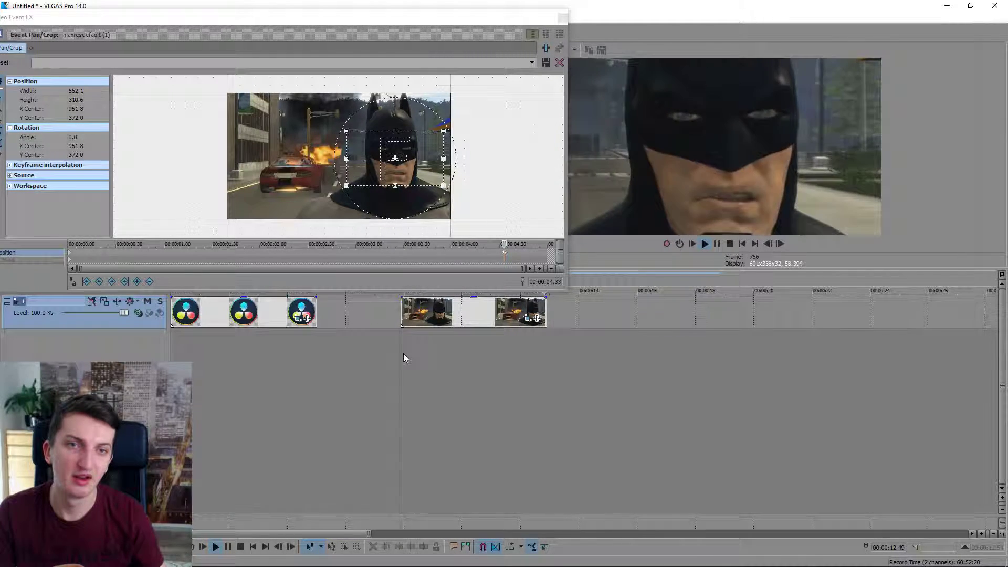
pyautogui.press('space')
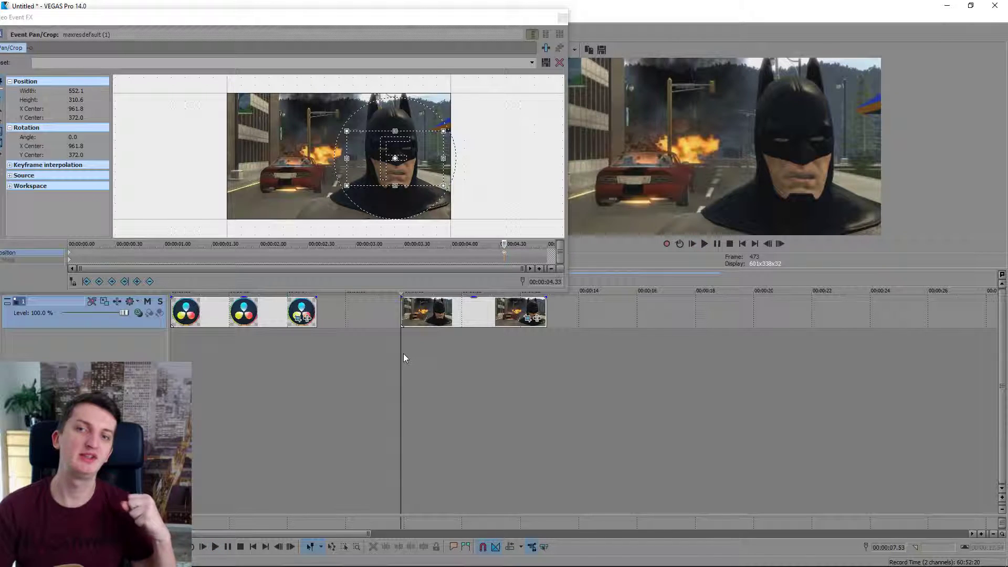